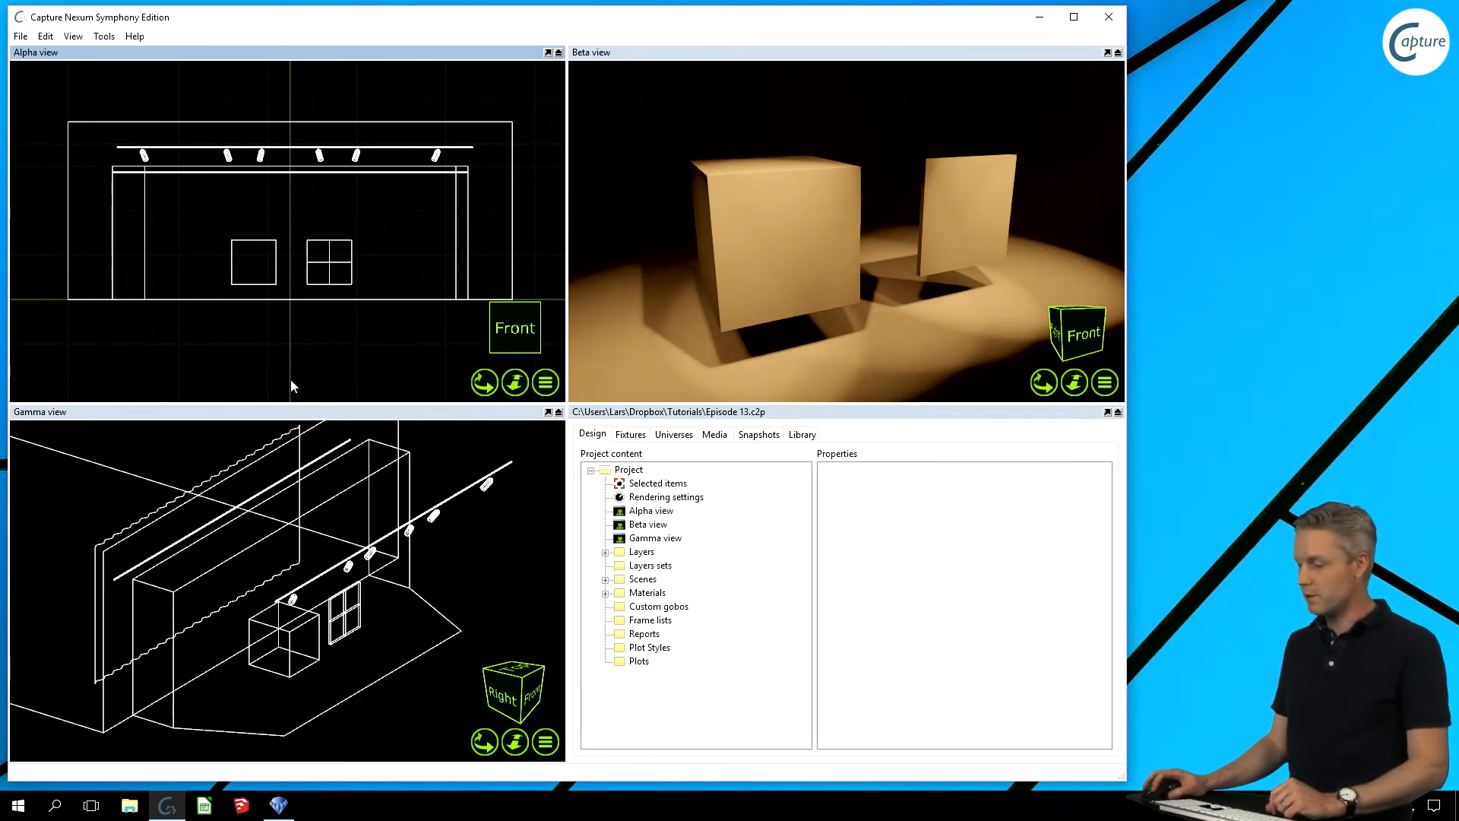
Step: Add a new material to the project and open the configuration of its texture generator
{"action": "right_click", "coordinate": [647, 594]}
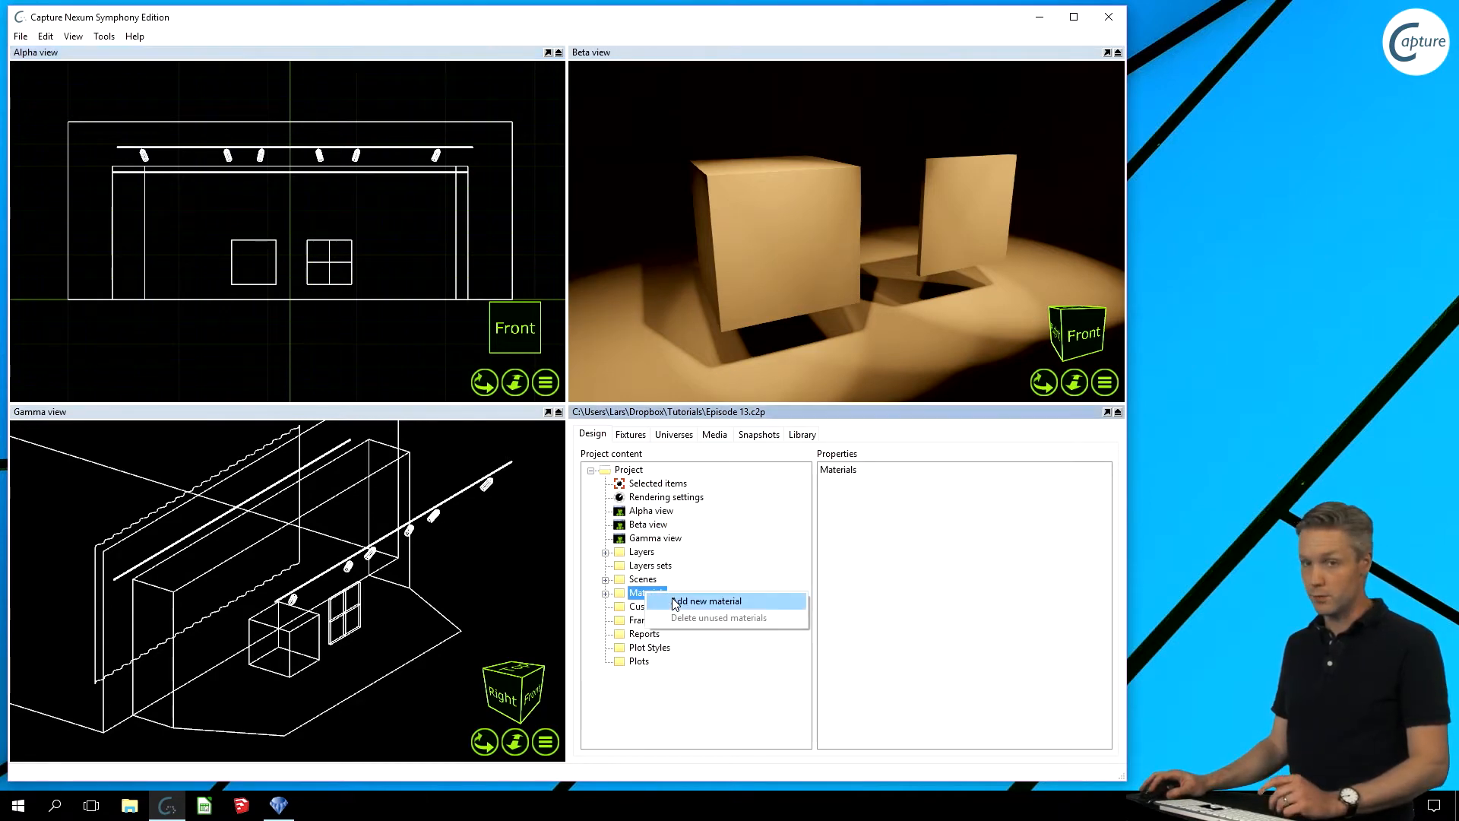
{"action": "left_click", "coordinate": [675, 602]}
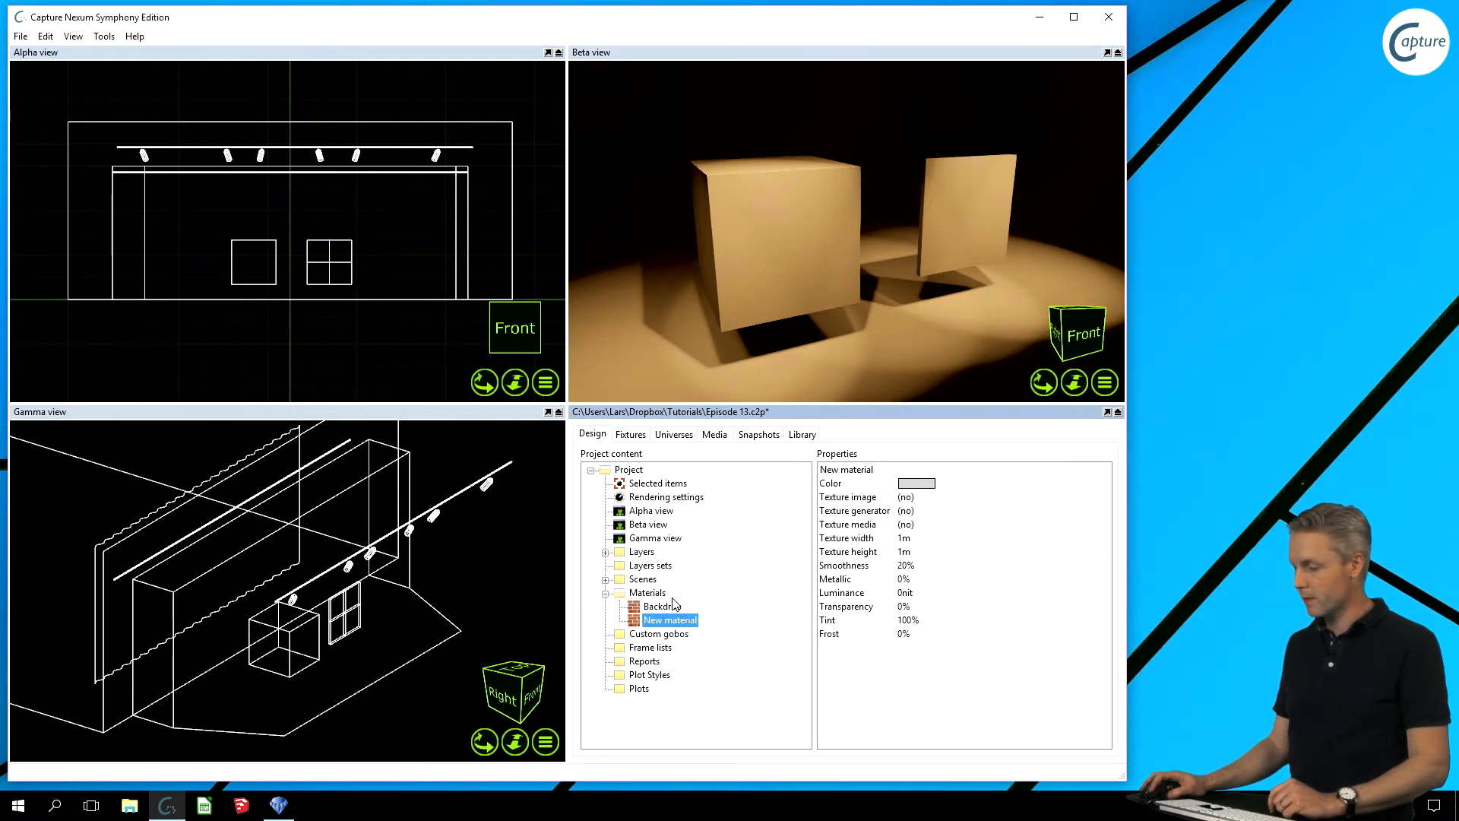
{"action": "left_click", "coordinate": [955, 514]}
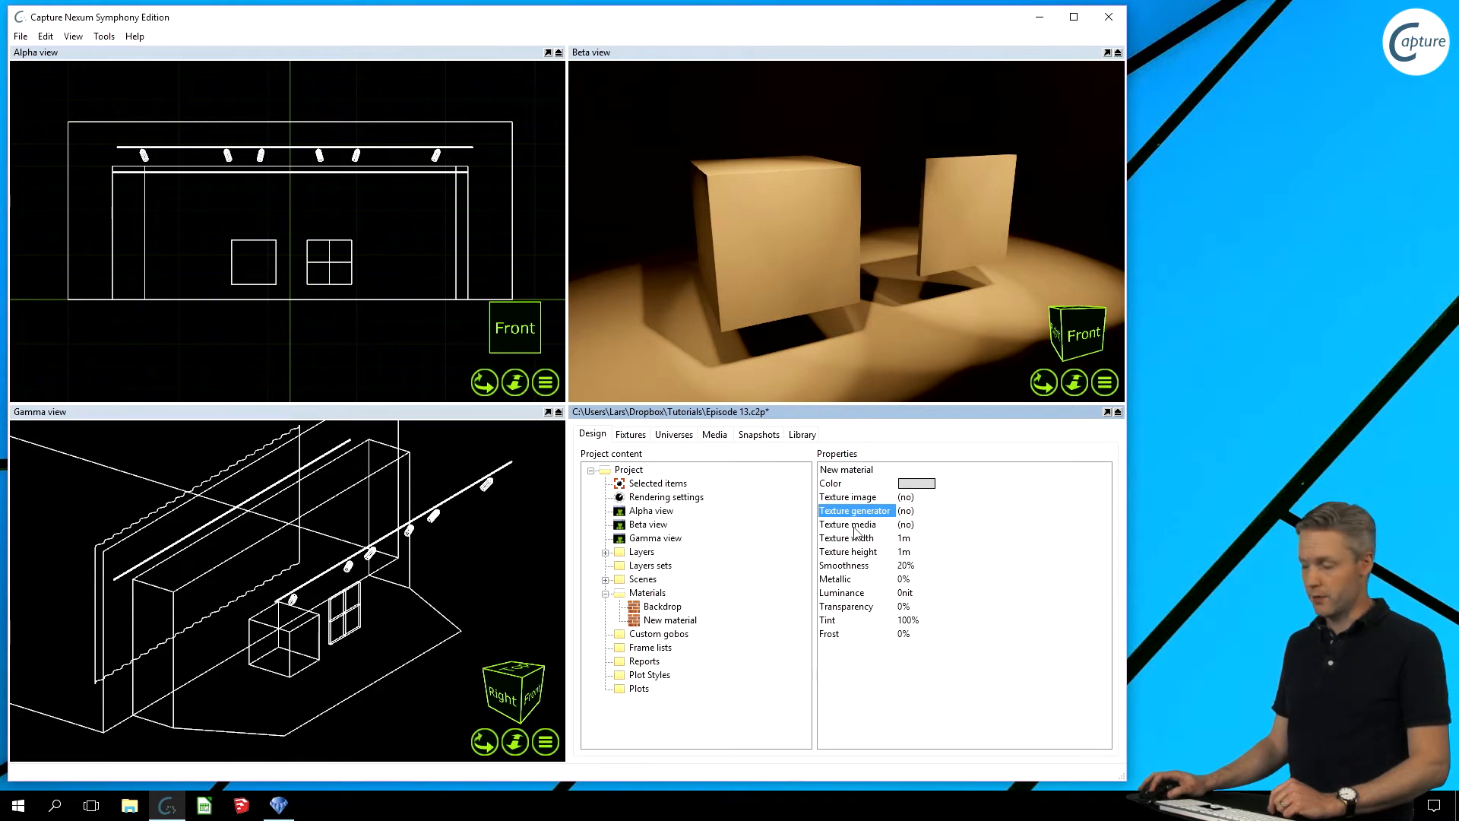
{"action": "right_click", "coordinate": [942, 520]}
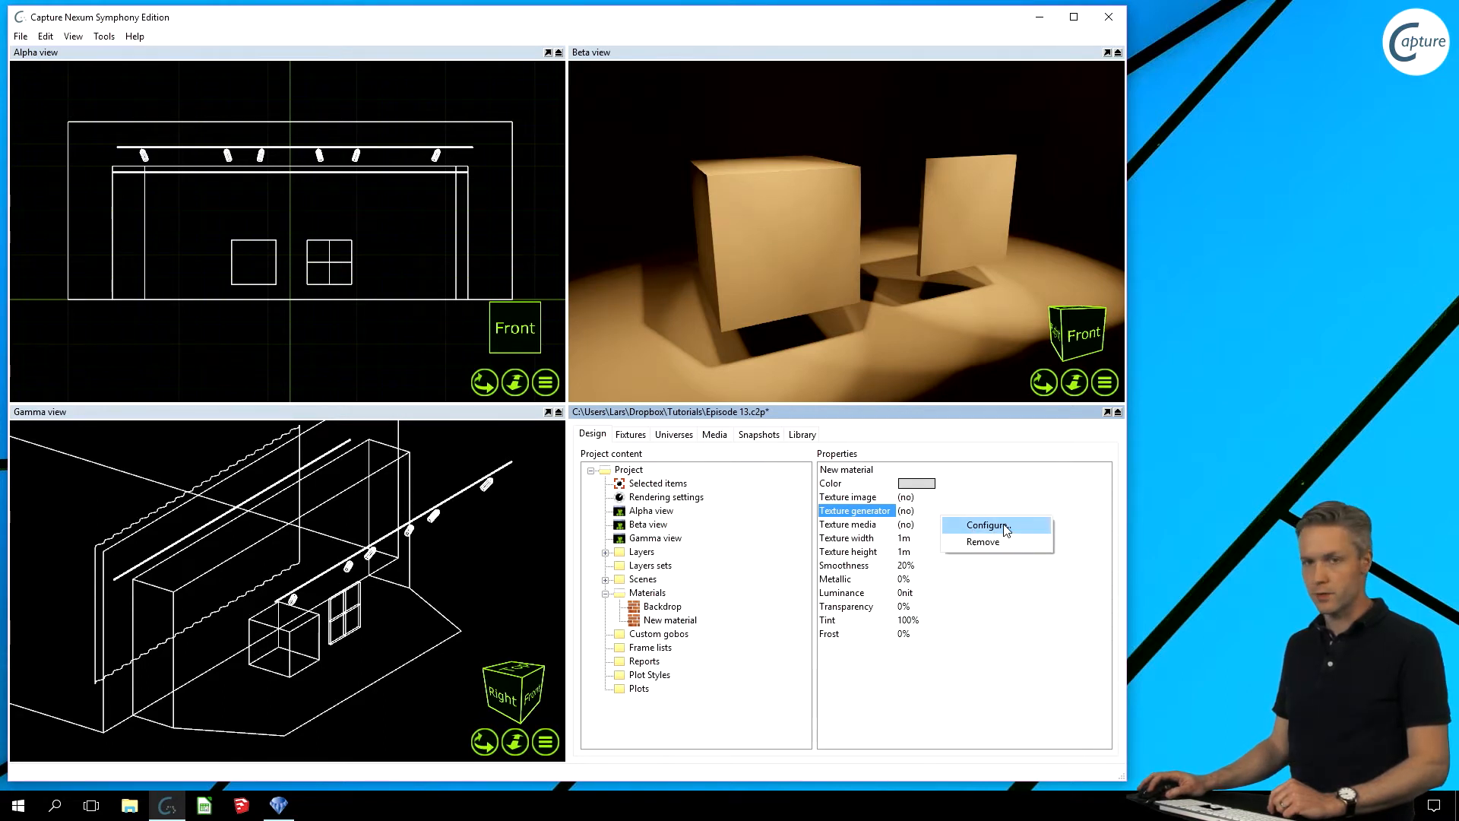
{"action": "left_click", "coordinate": [1006, 527]}
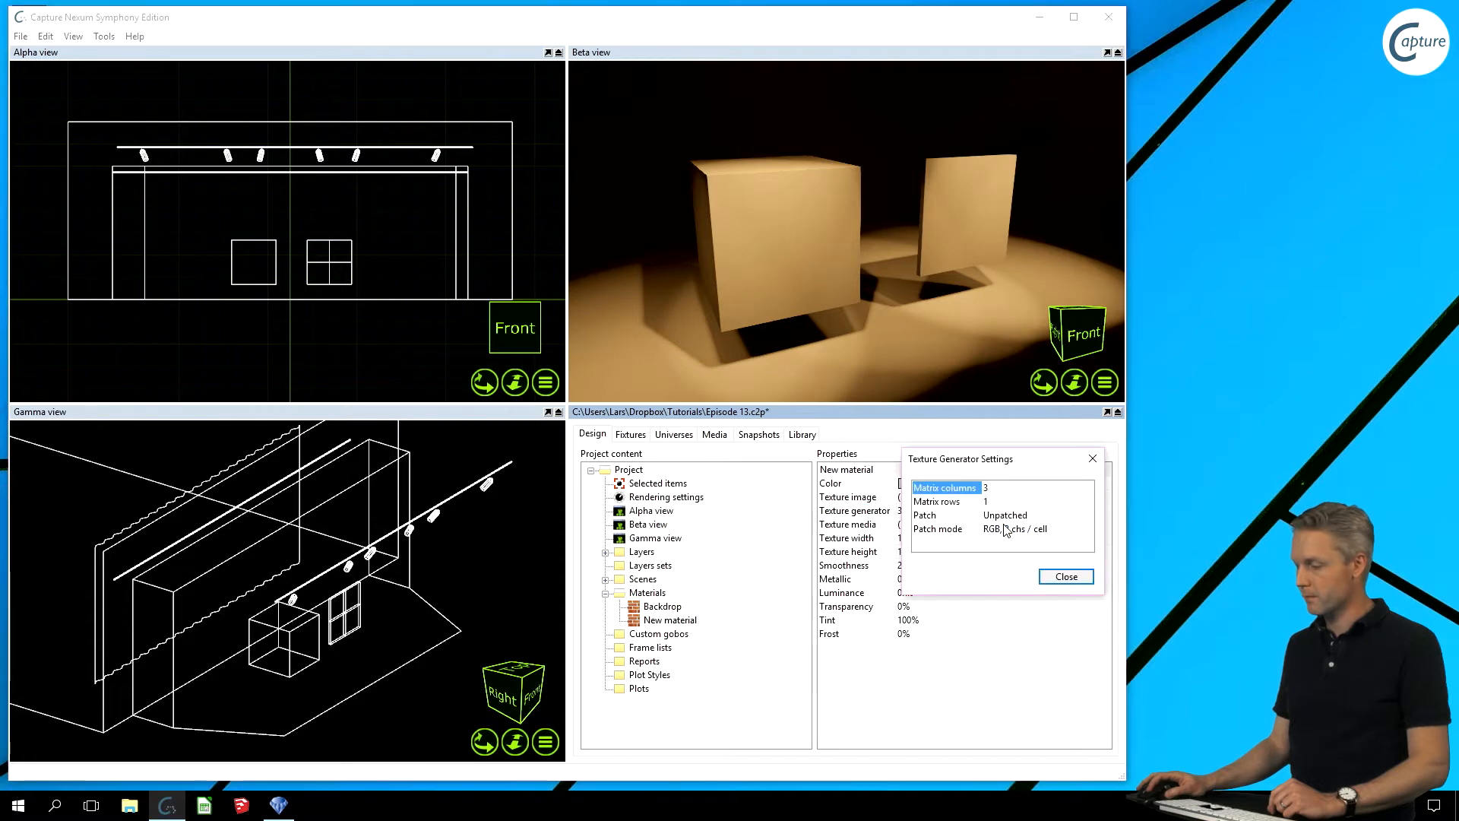
Step: Set the texture generator's matrix to 2 columns and 2 rows
{"action": "left_click", "coordinate": [1053, 491]}
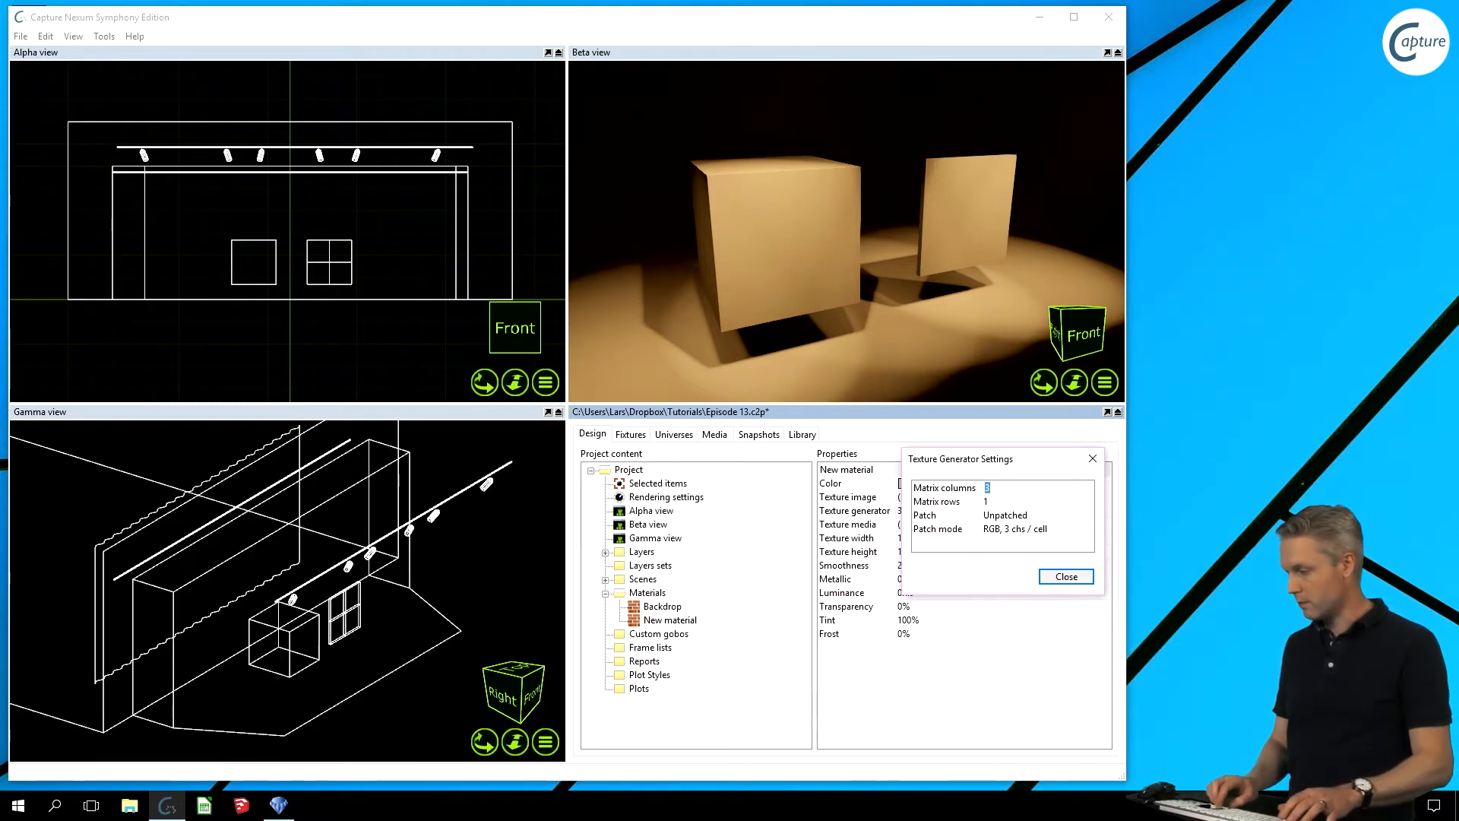
{"action": "type", "text": "2"}
{"action": "key", "text": "Return"}
{"action": "key", "text": "Down"}
{"action": "type", "text": "2"}
{"action": "key", "text": "Return"}
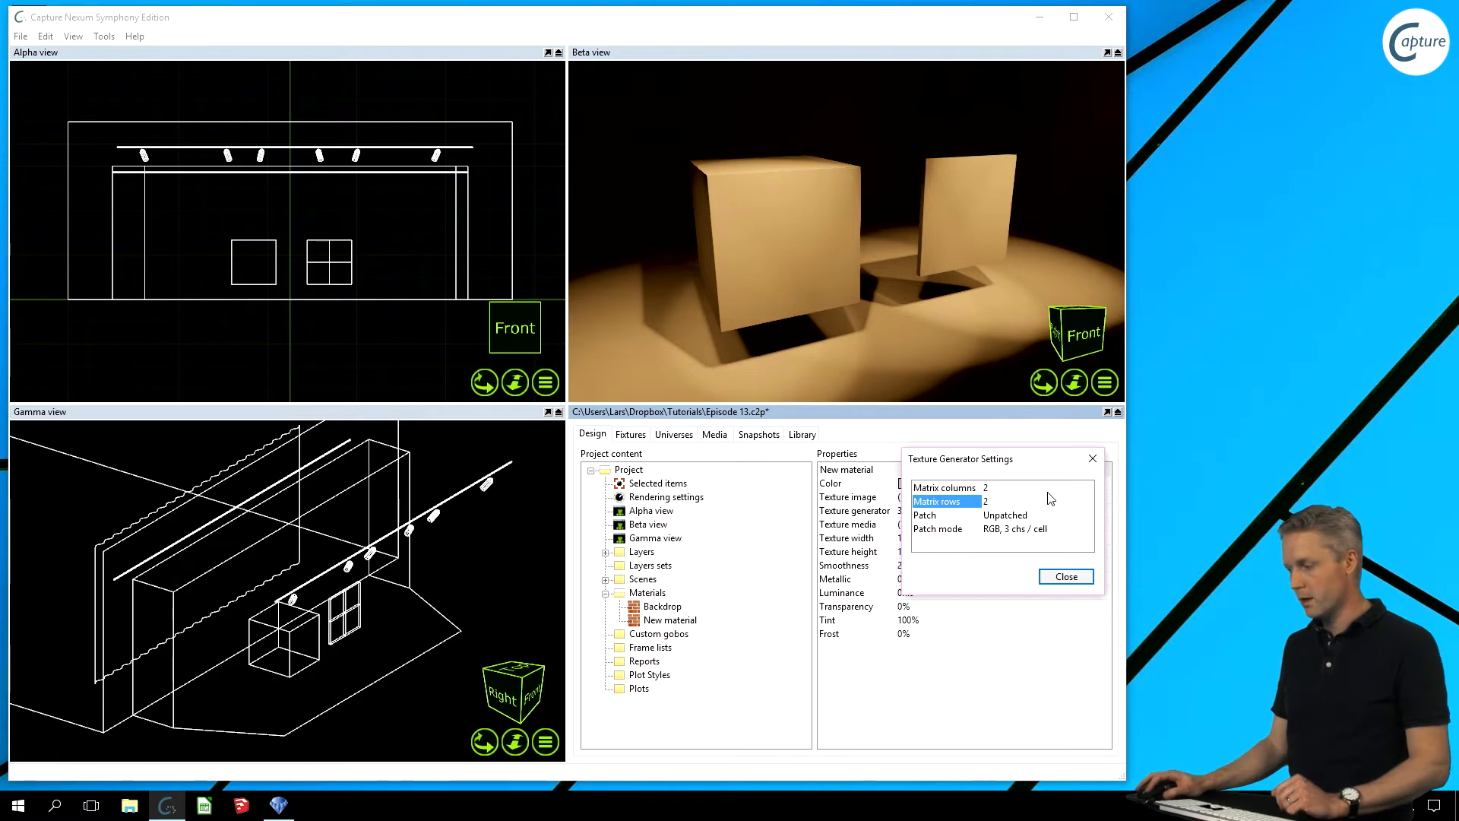
Step: Patch the texture generator to 1.11 and apply the new material to the cube in the Beta view
{"action": "left_click", "coordinate": [1036, 515]}
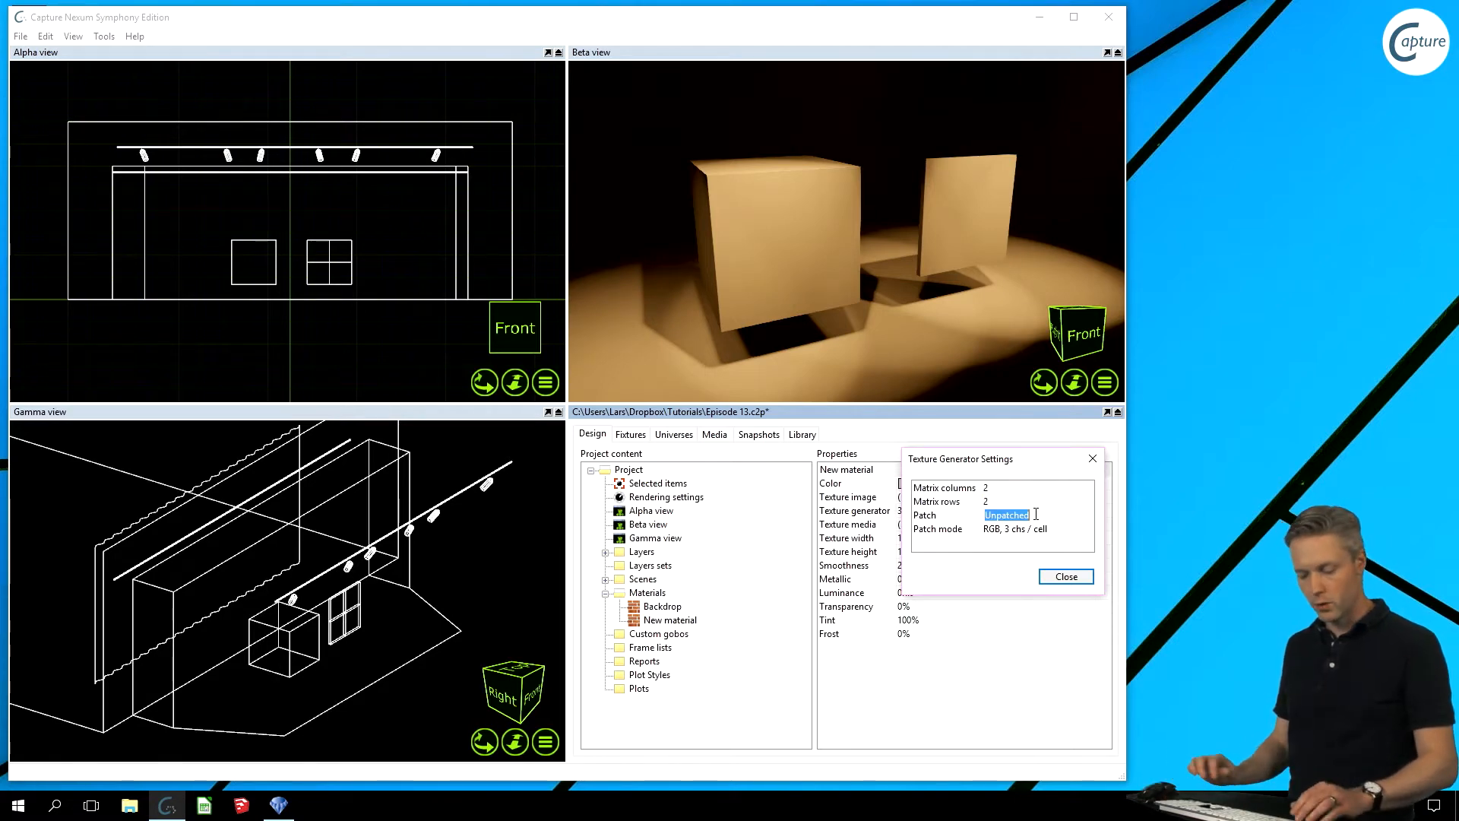
{"action": "type", "text": "1.11"}
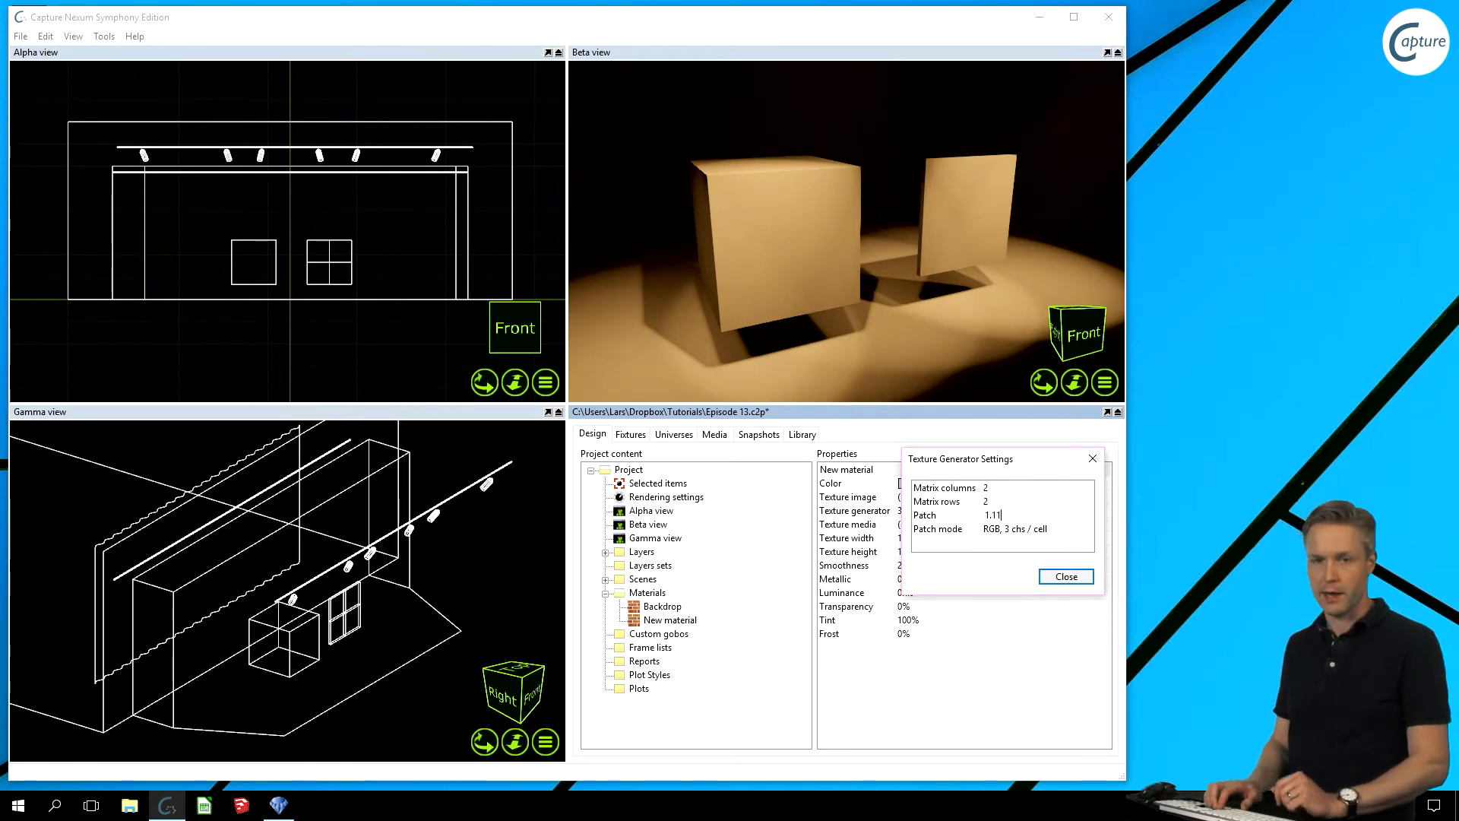
{"action": "key", "text": "Return"}
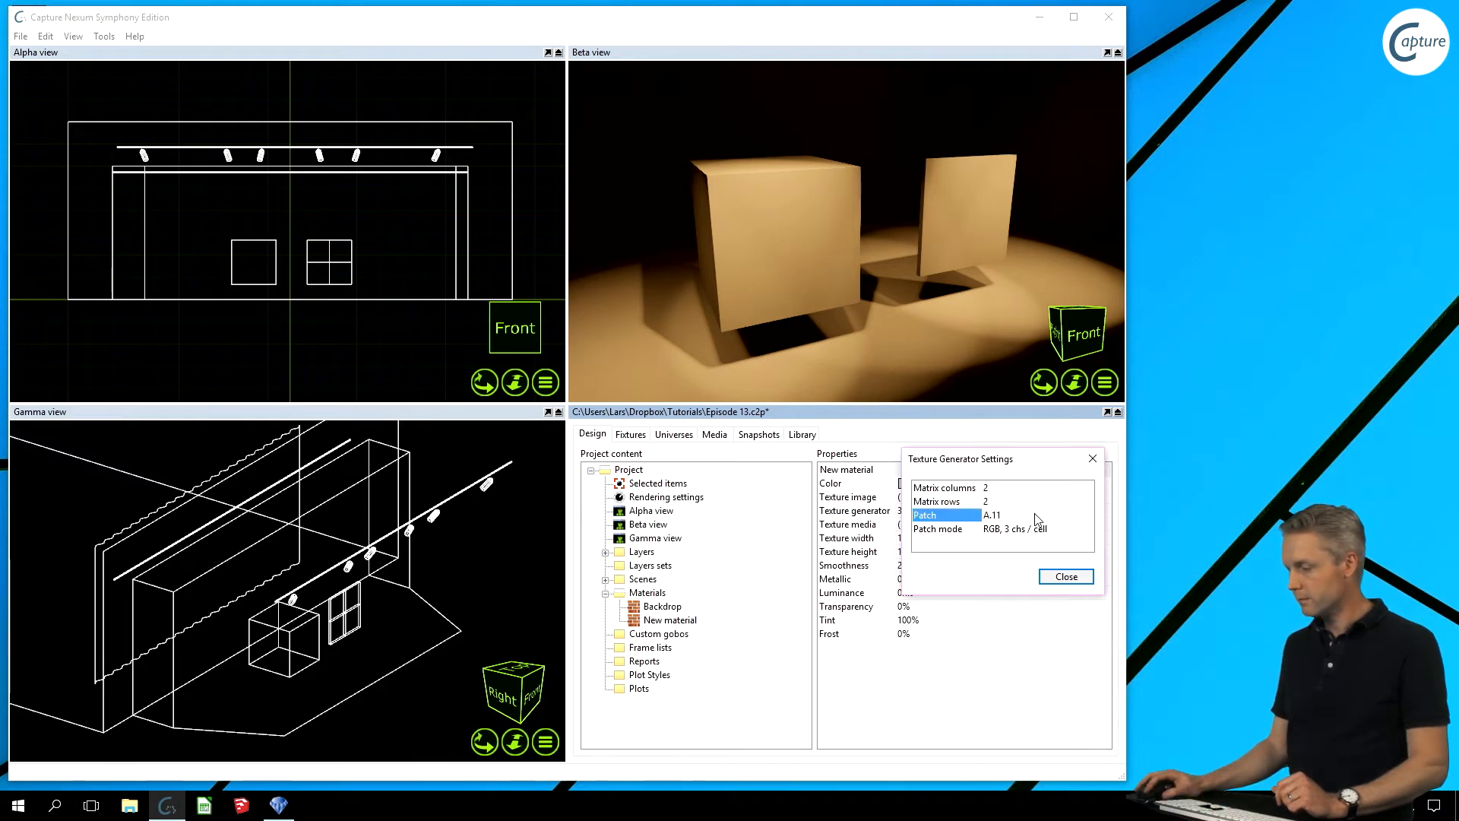
{"action": "left_click", "coordinate": [1084, 579]}
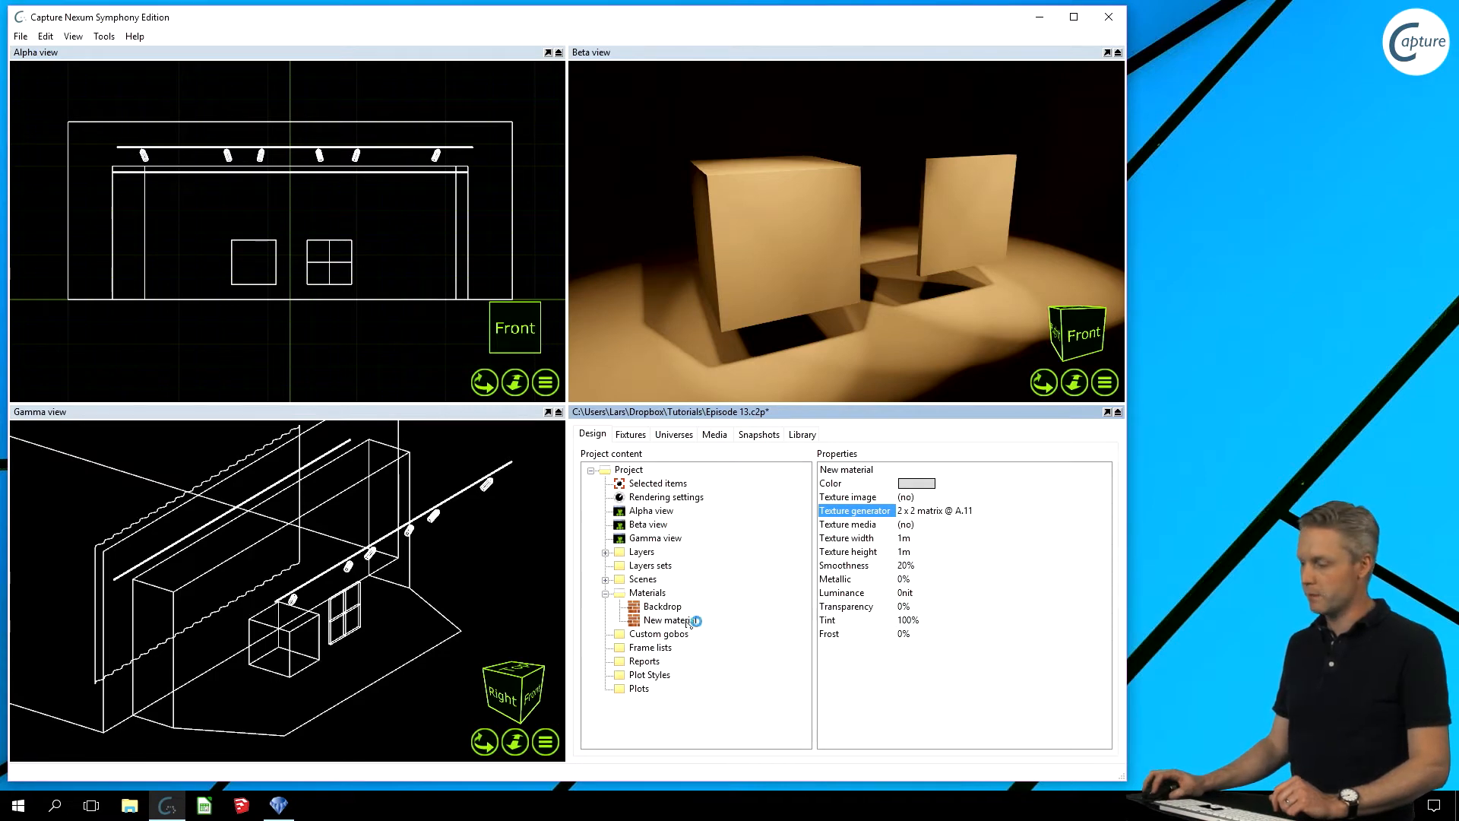
{"action": "left_click_drag", "start_coordinate": [674, 624], "coordinate": [795, 234]}
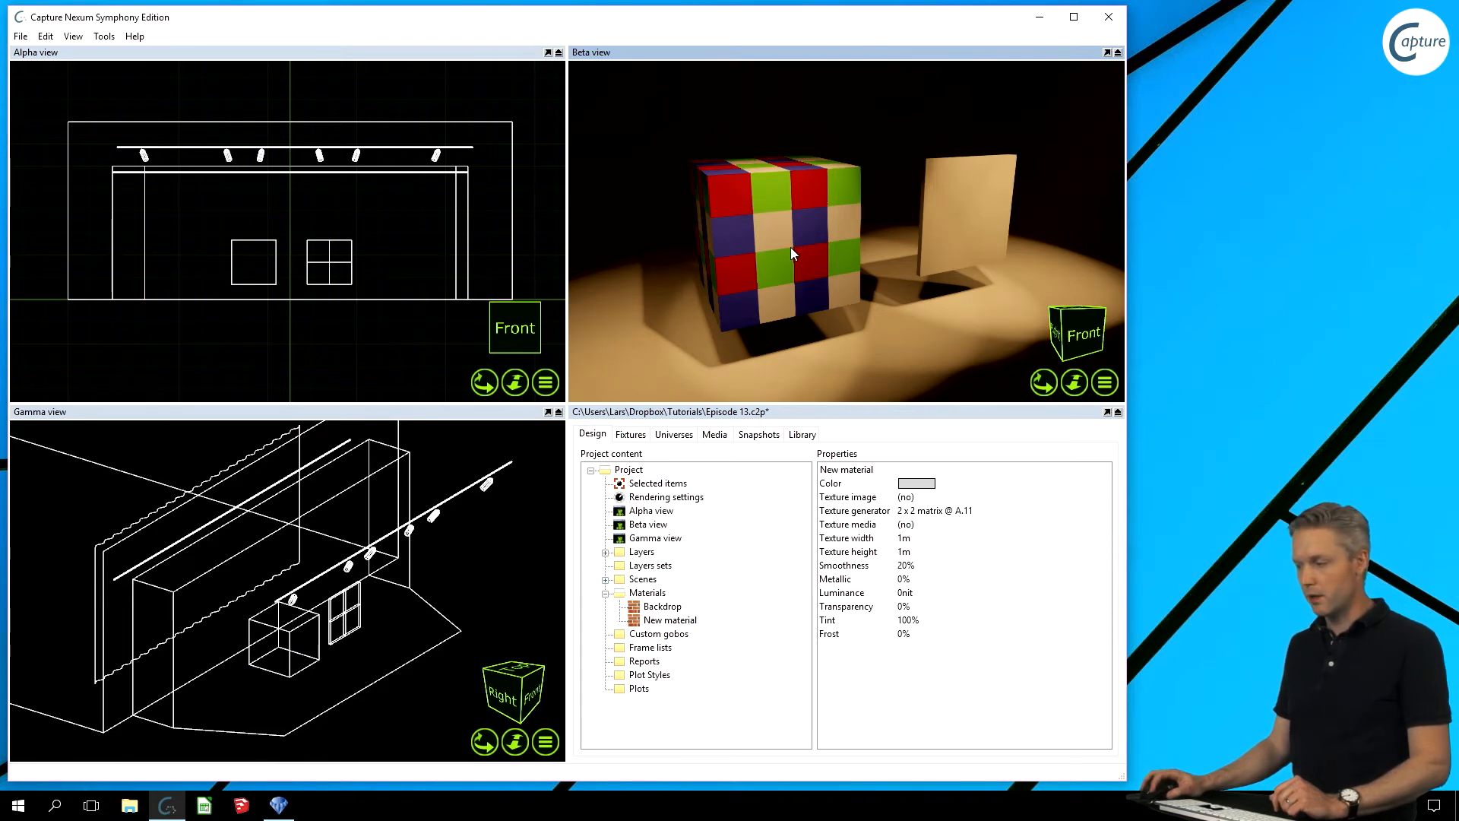
Step: Examine the channel patch and levels of universe A
{"action": "left_click", "coordinate": [674, 435]}
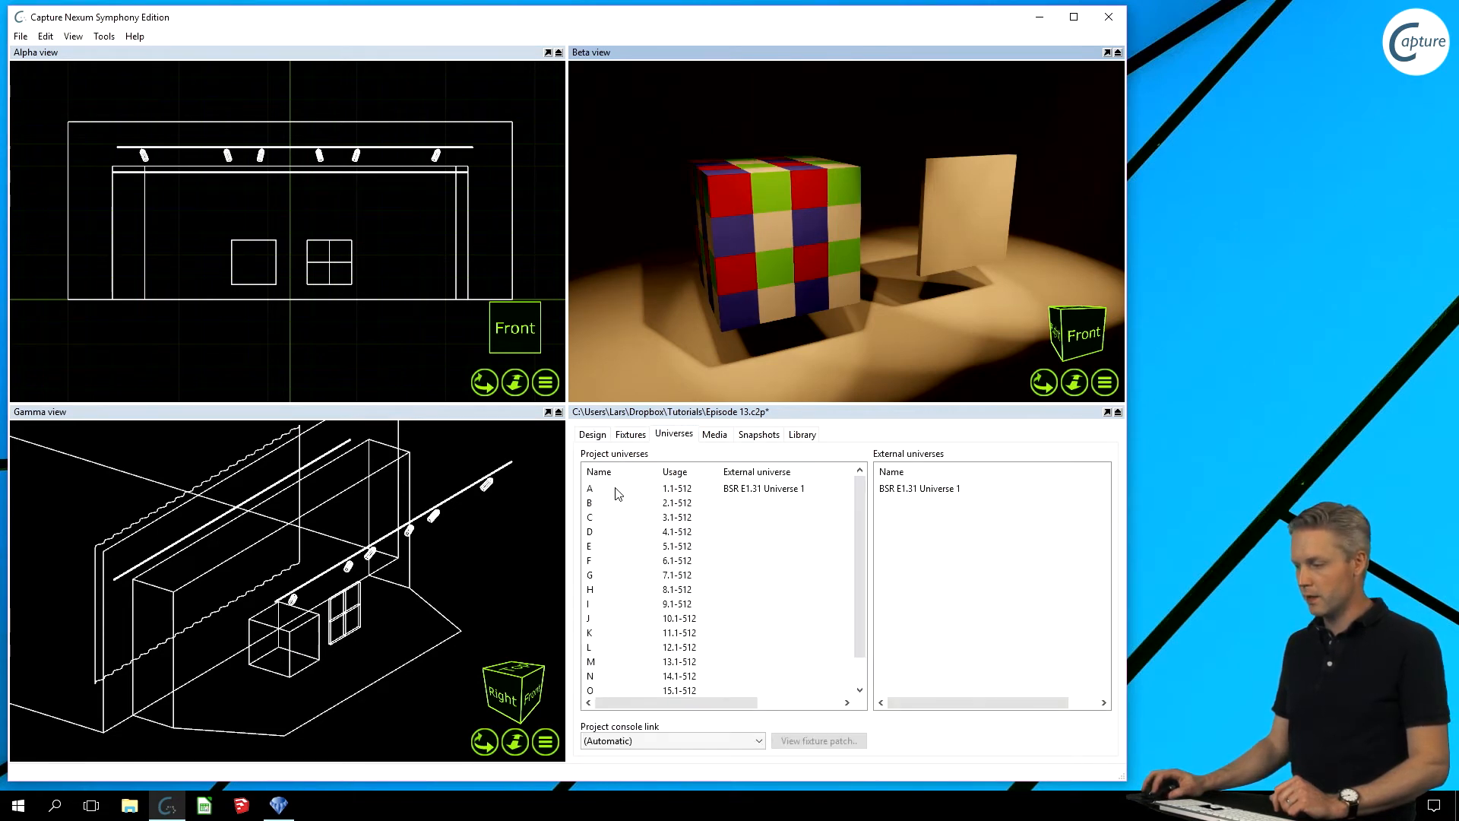
{"action": "double_click", "coordinate": [613, 489]}
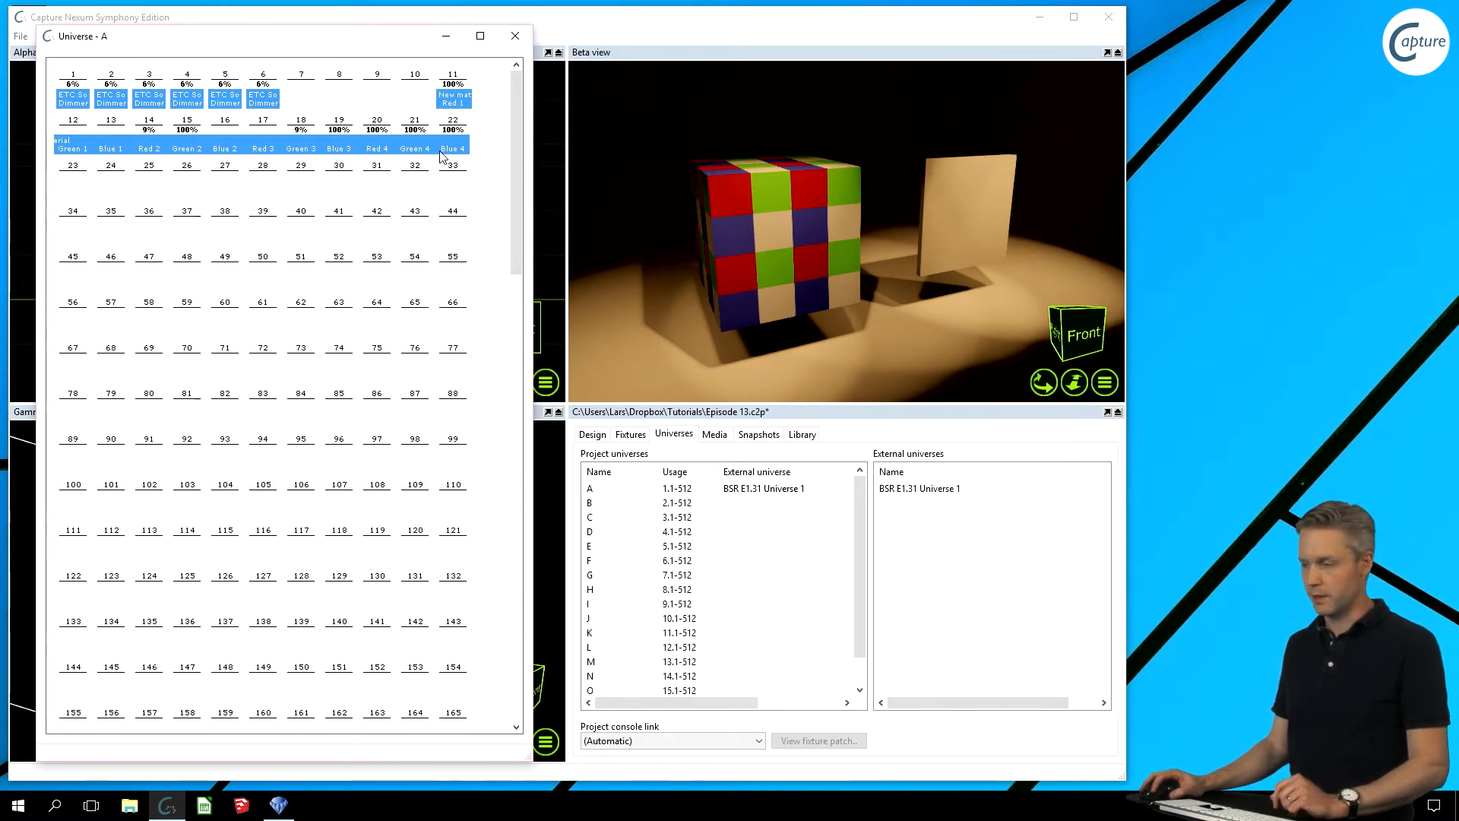
{"action": "left_click", "coordinate": [530, 38]}
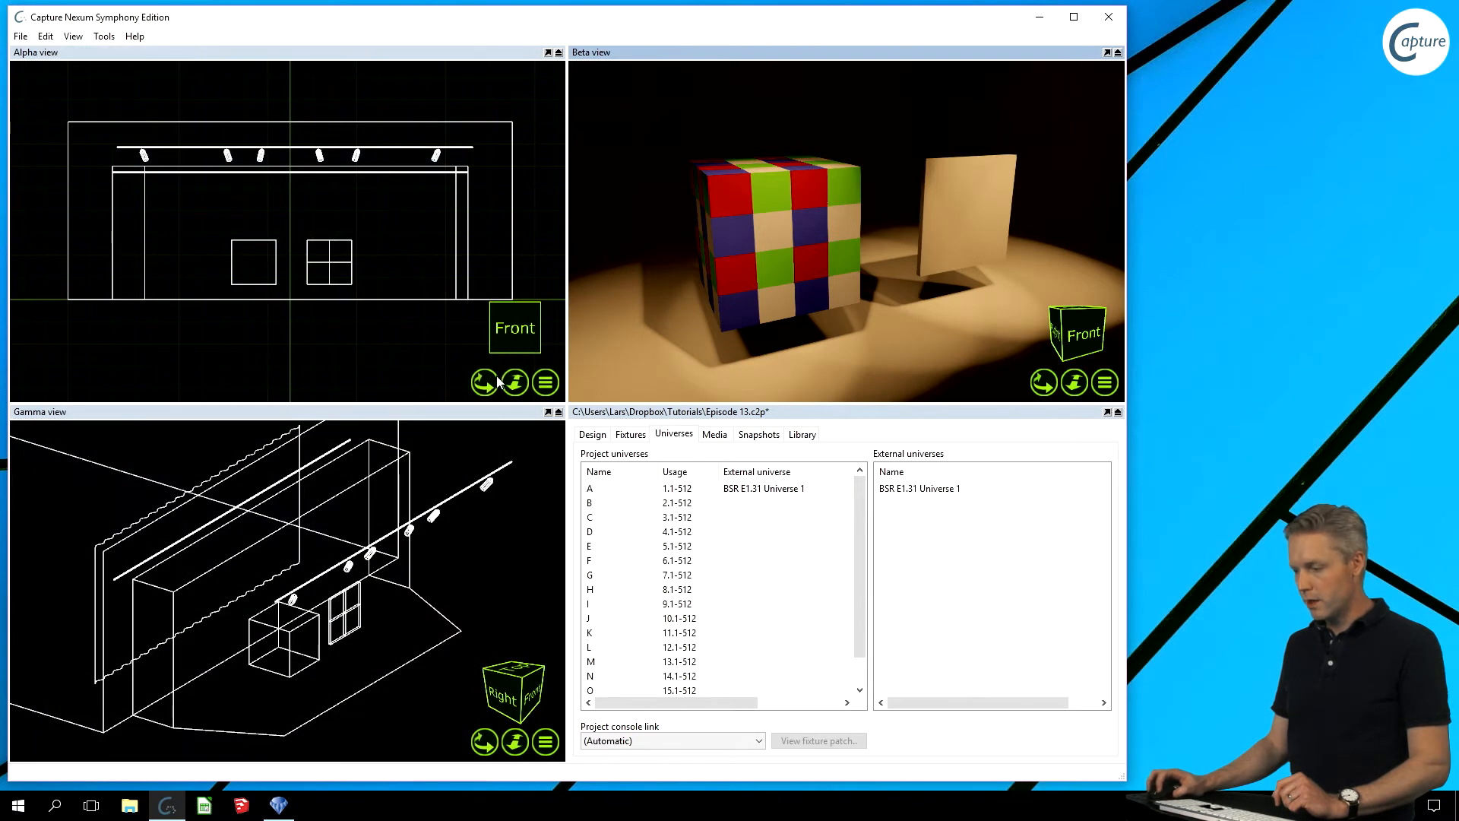
Step: Switch to the LSC Clarity console and inspect the first RGB LED fixture's levels with the cube in view, ending with no fixture selected
{"action": "left_click", "coordinate": [290, 809]}
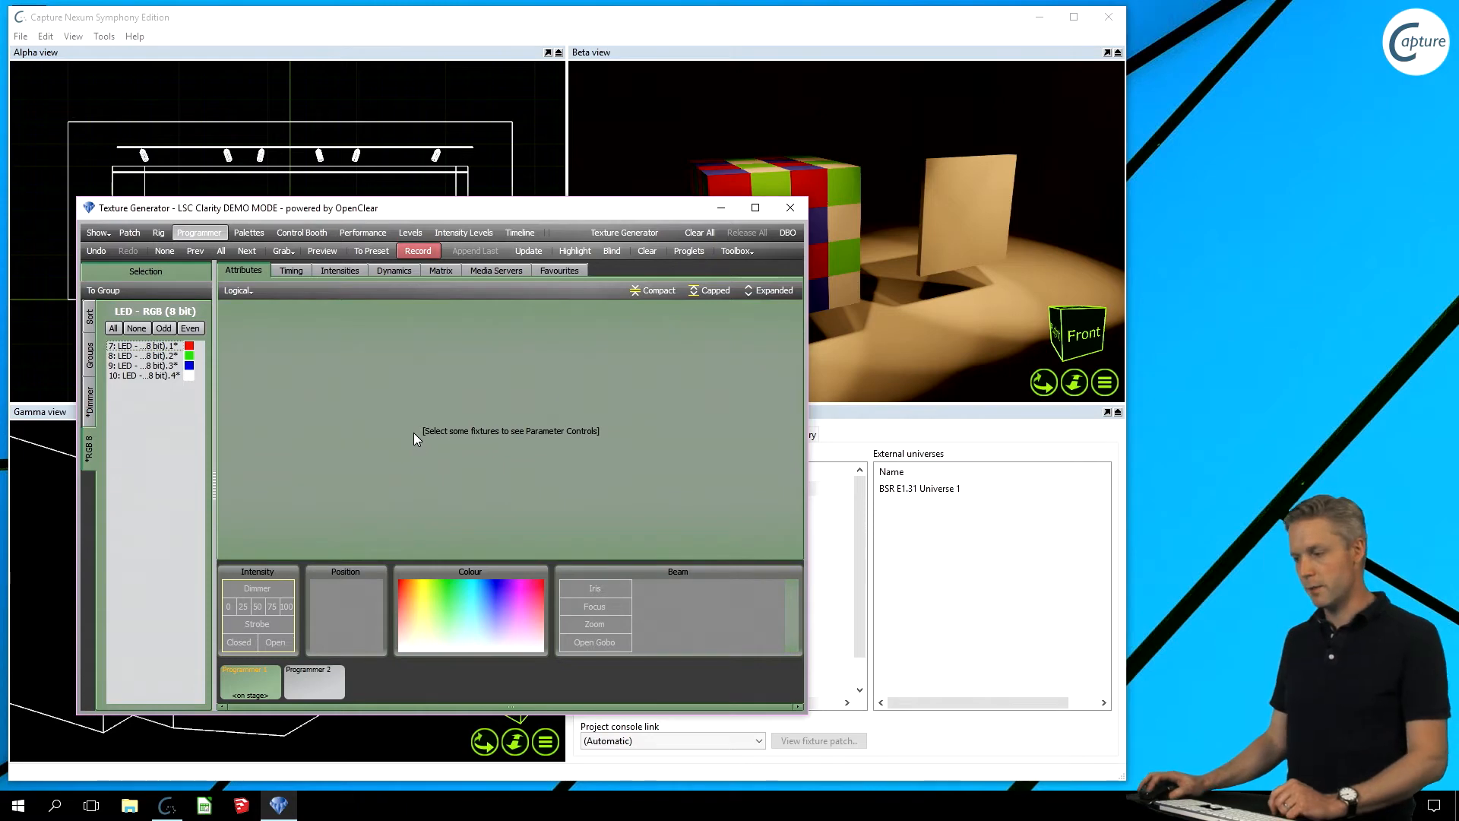
{"action": "left_click", "coordinate": [156, 346]}
{"action": "left_click_drag", "start_coordinate": [321, 215], "coordinate": [260, 431]}
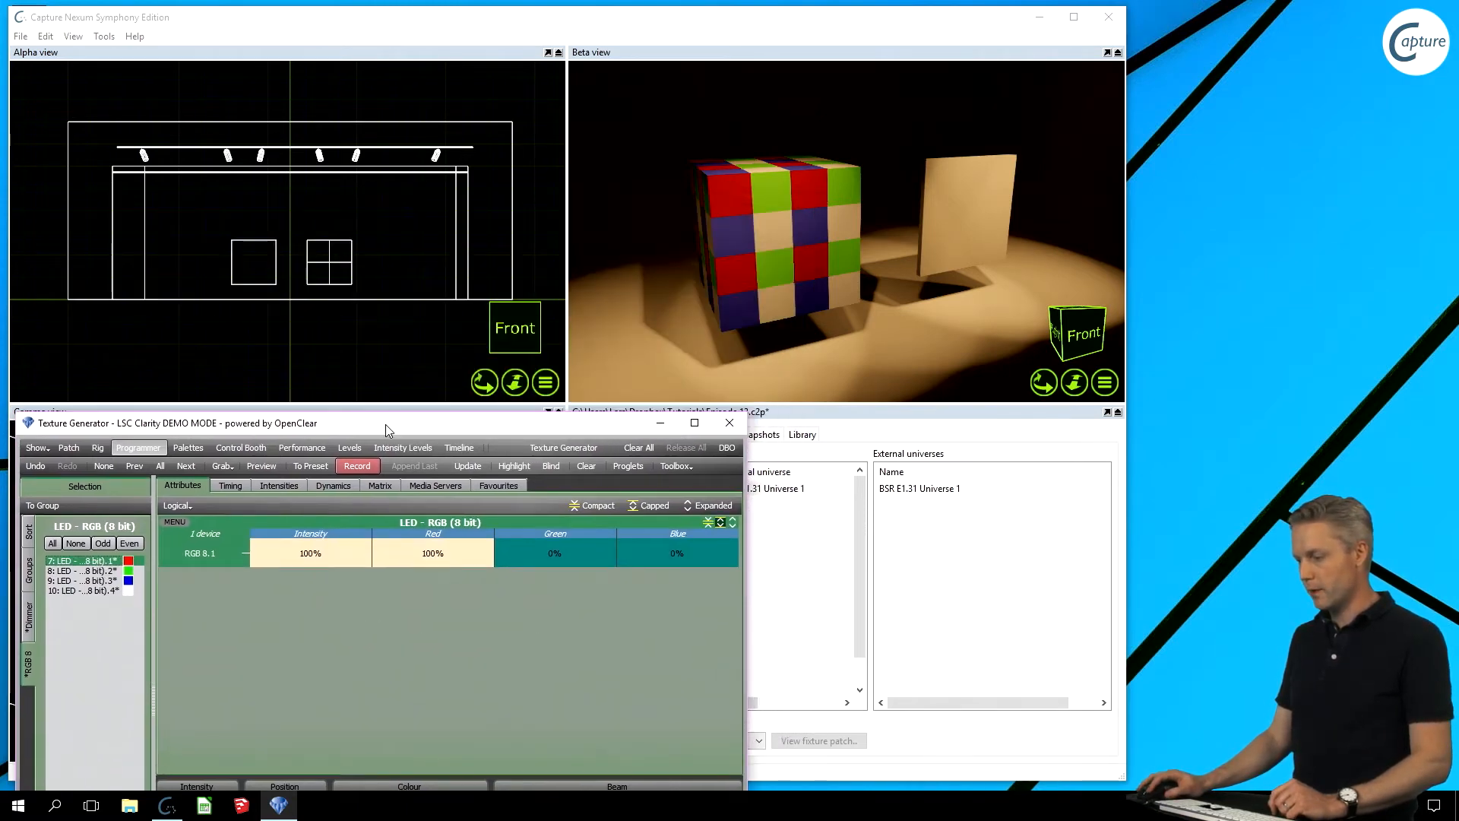
{"action": "left_click_drag", "start_coordinate": [386, 424], "coordinate": [376, 304]}
{"action": "mouse_move", "coordinate": [415, 687]}
{"action": "left_mouse_down"}
{"action": "mouse_move", "coordinate": [452, 682]}
{"action": "mouse_move", "coordinate": [330, 675]}
{"action": "left_mouse_up"}
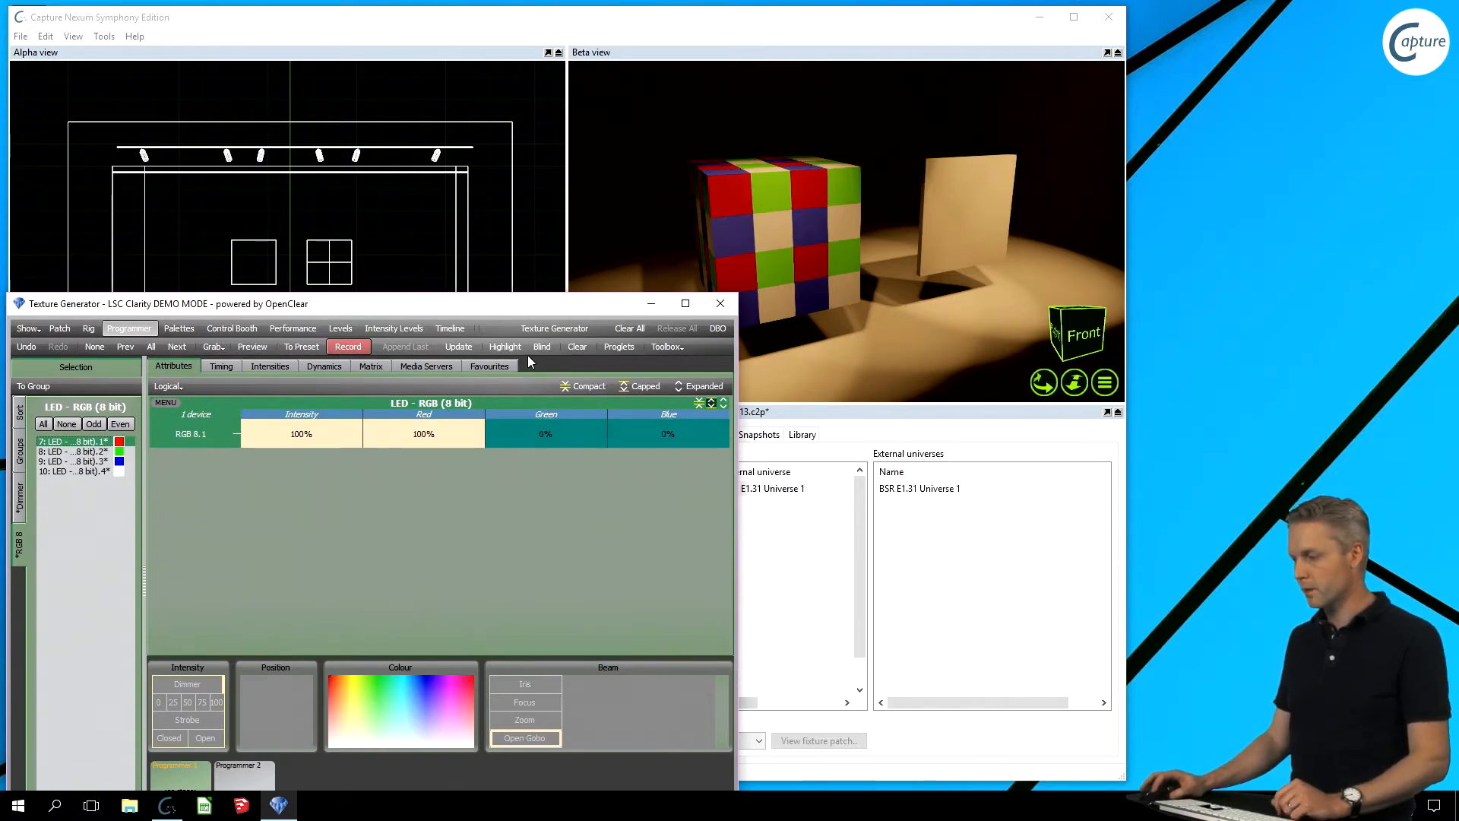
{"action": "left_click_drag", "start_coordinate": [518, 304], "coordinate": [583, 325]}
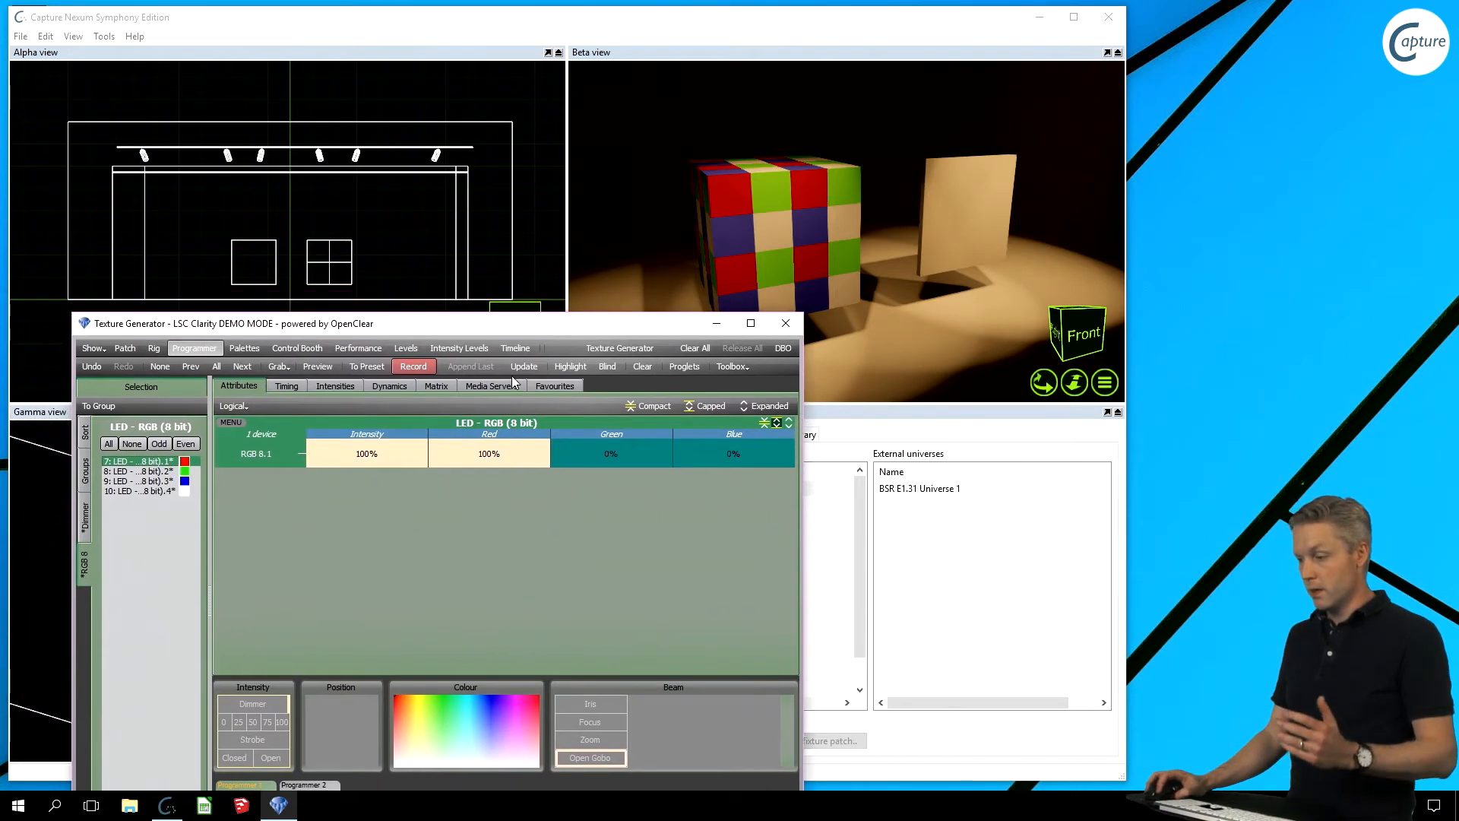
{"action": "left_click", "coordinate": [134, 447]}
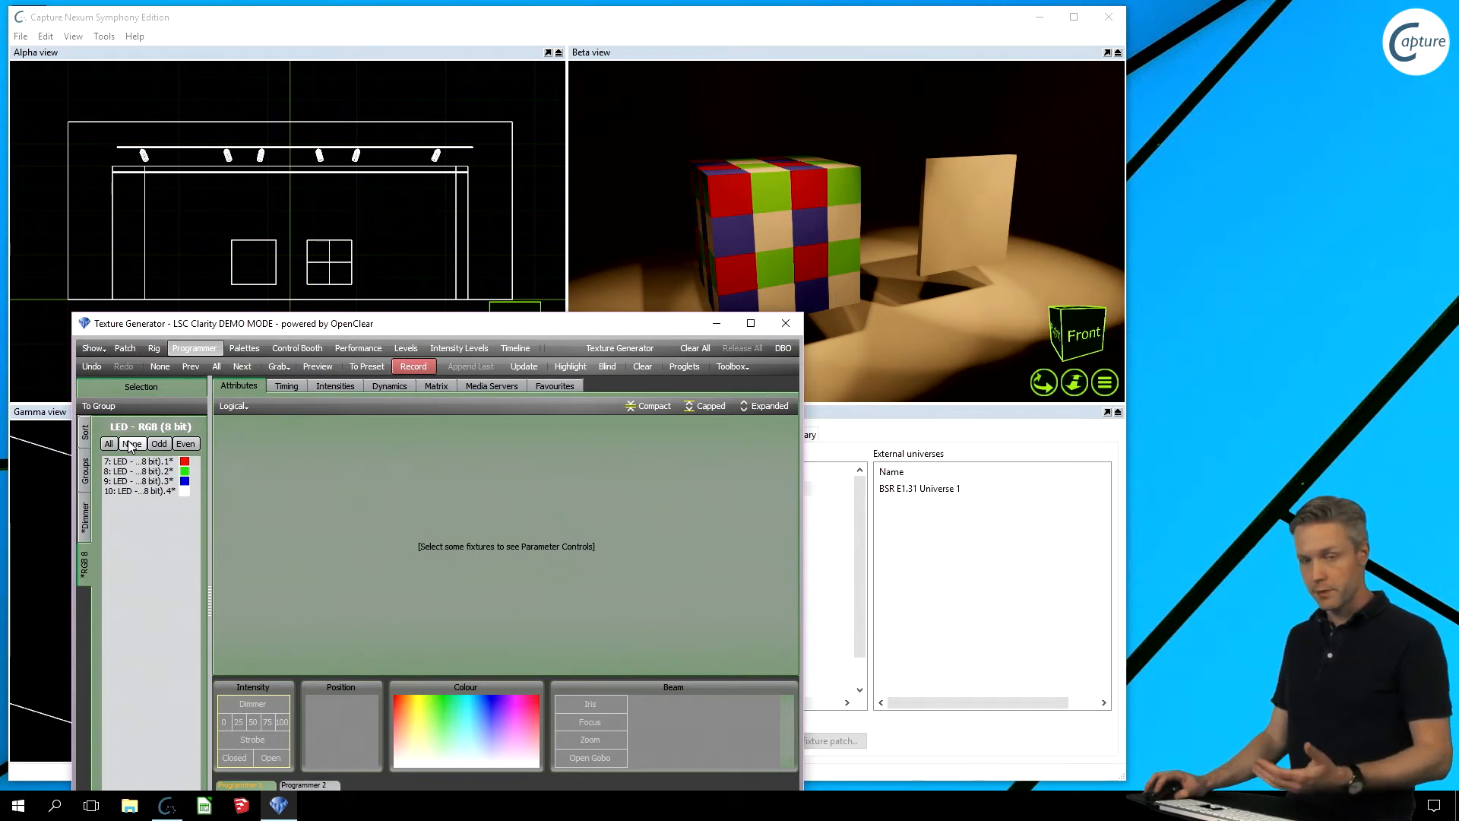
Step: Select all dimmer channels, fade their intensity down to 0% and bring it back up to about 4%
{"action": "left_click", "coordinate": [85, 523]}
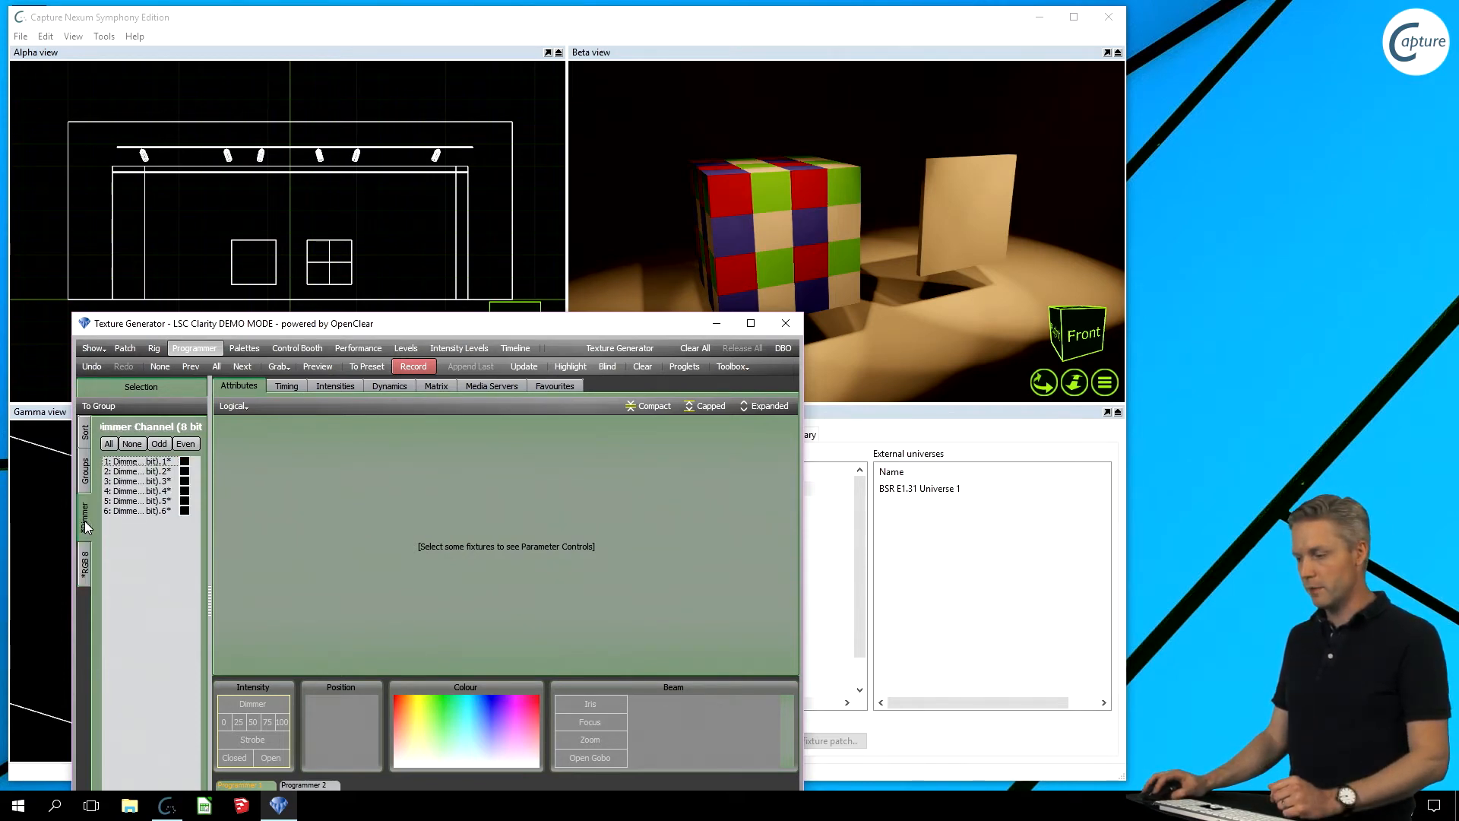
{"action": "left_click", "coordinate": [108, 443]}
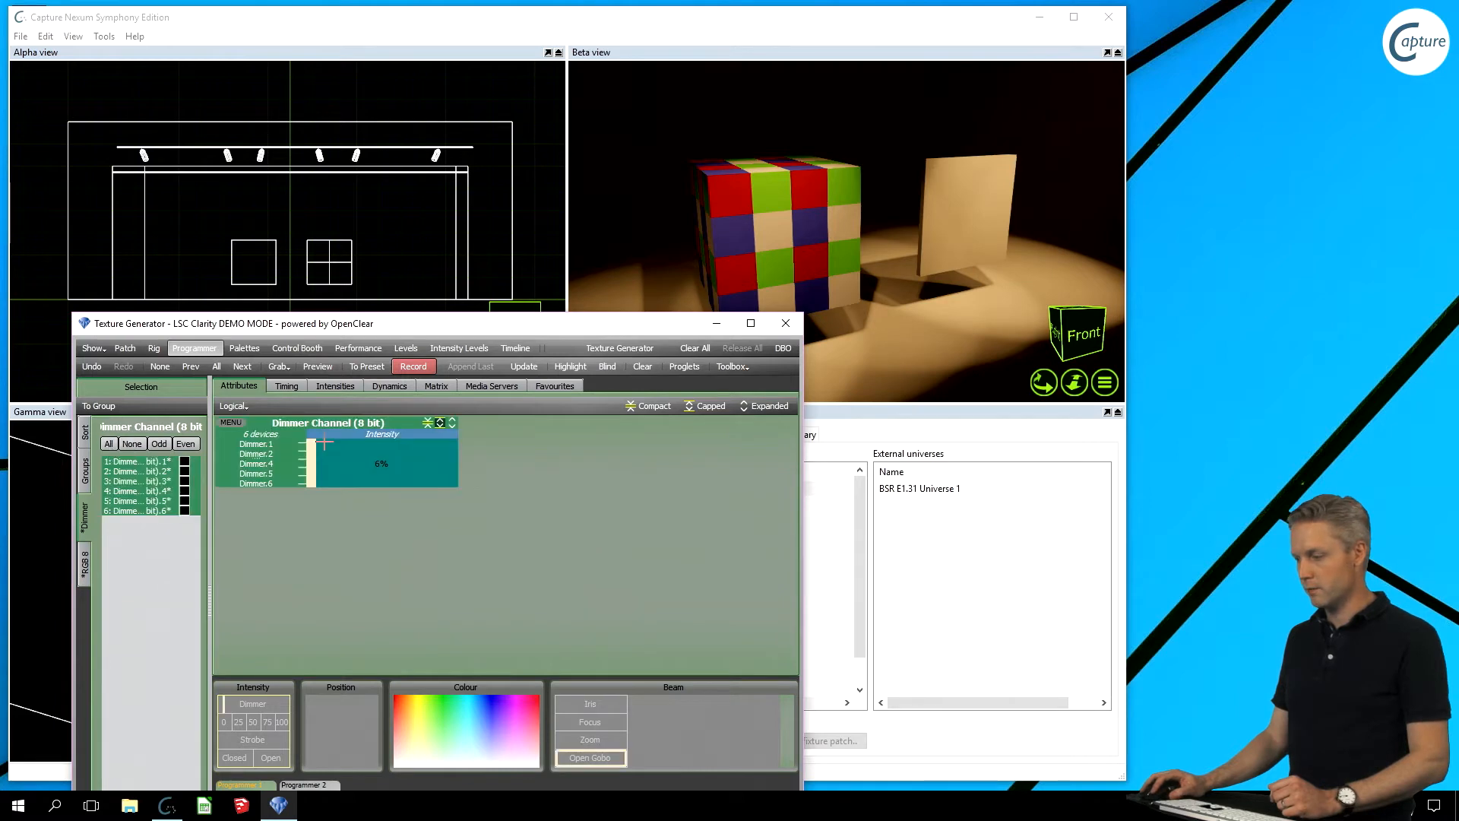
{"action": "left_click_drag", "start_coordinate": [335, 461], "coordinate": [318, 462]}
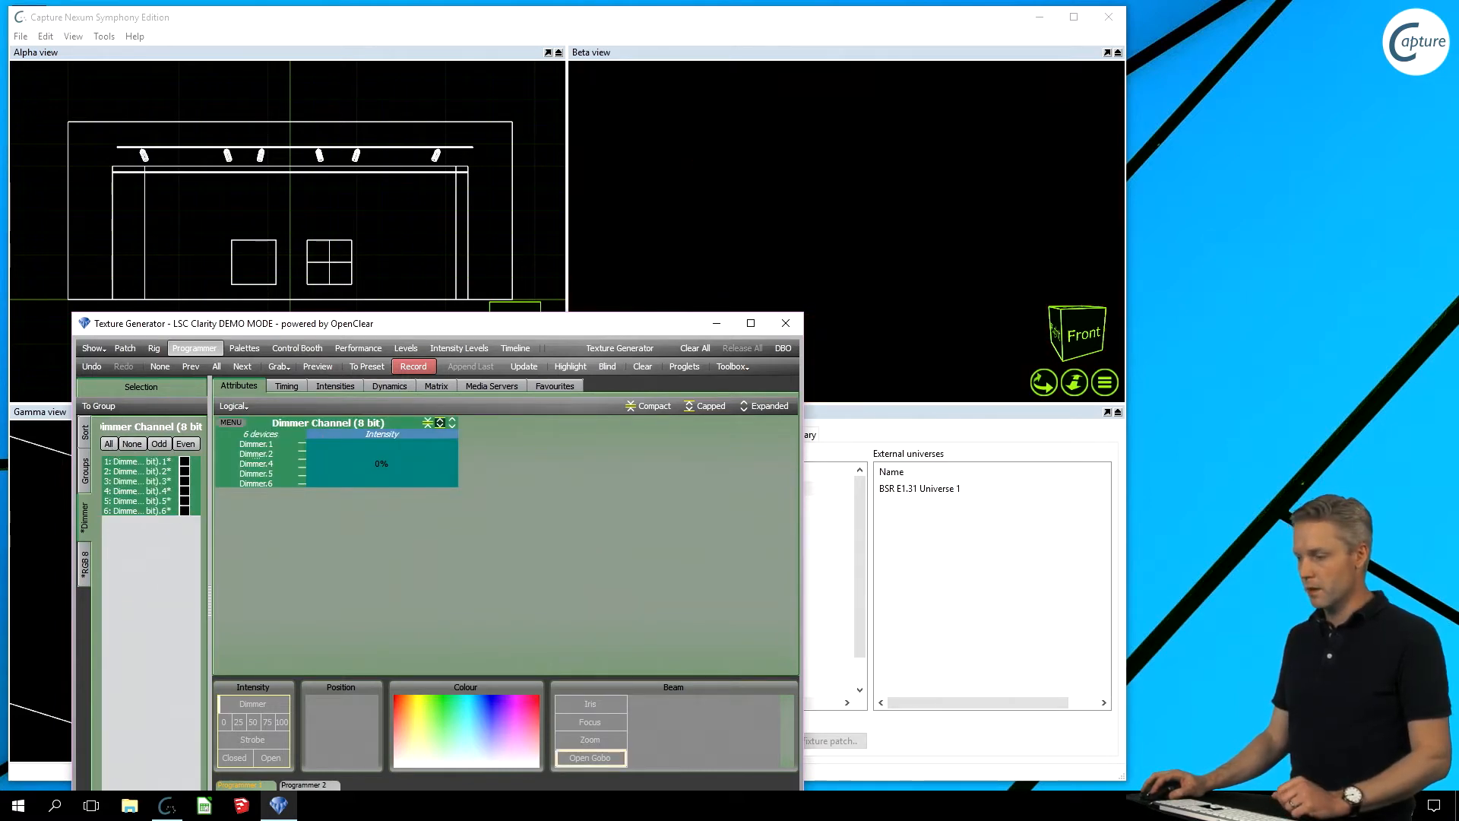
{"action": "left_click_drag", "start_coordinate": [318, 462], "coordinate": [333, 463]}
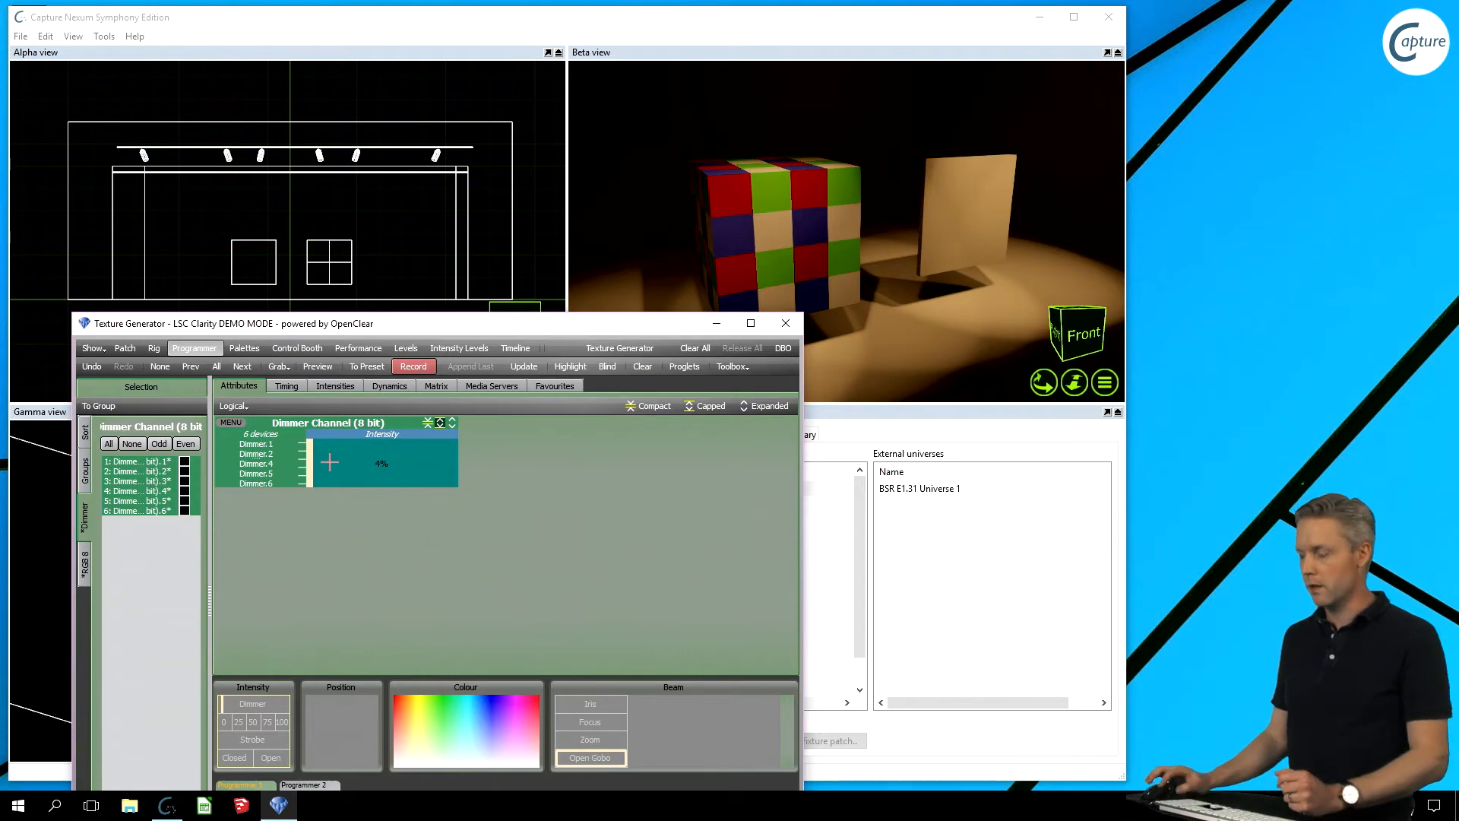
Step: Switch back to Capture and set the new material's luminance to 150 nit
{"action": "left_click", "coordinate": [489, 30]}
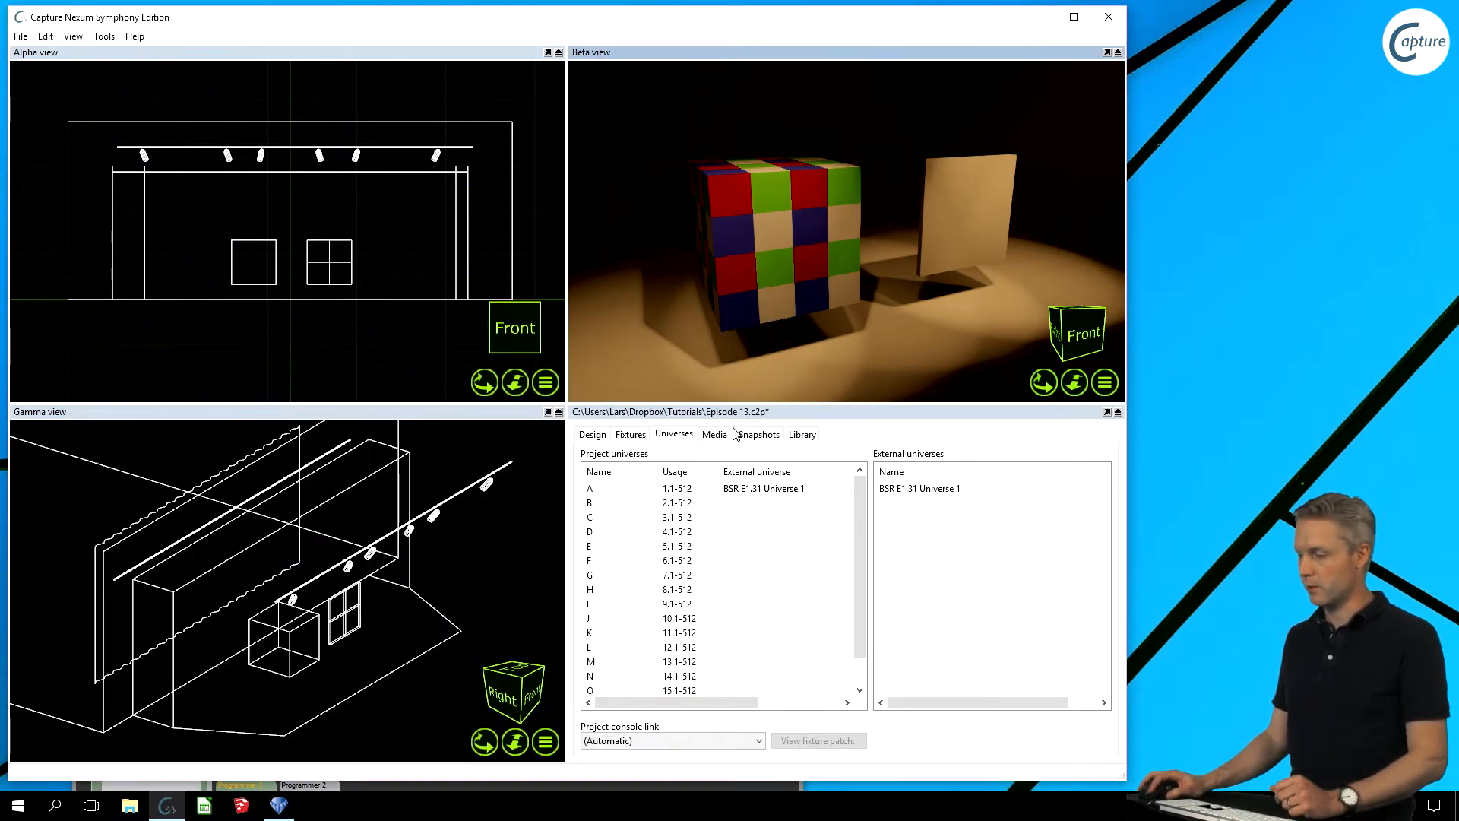
{"action": "left_click", "coordinate": [592, 434]}
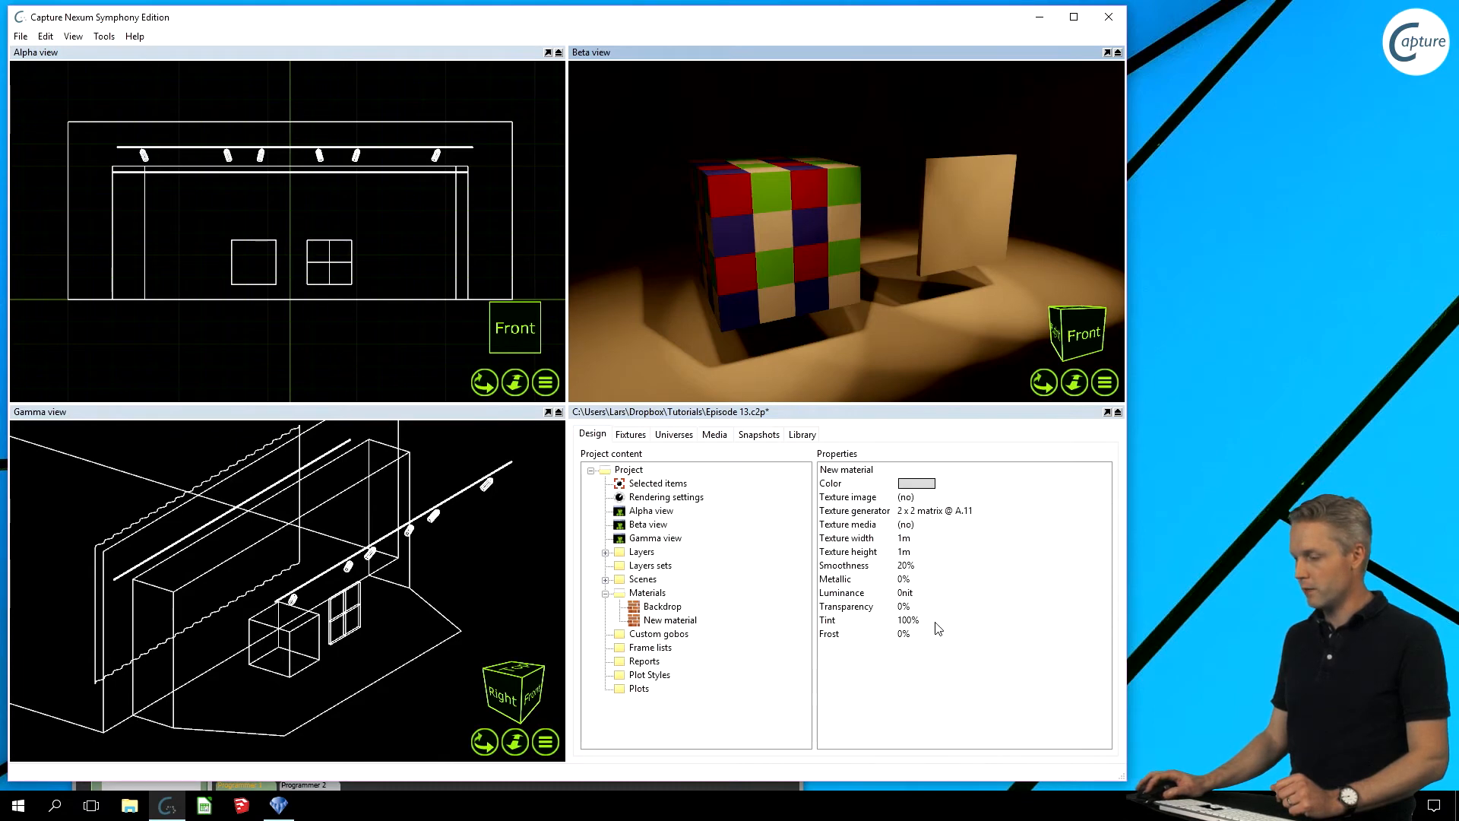
{"action": "left_click", "coordinate": [963, 594]}
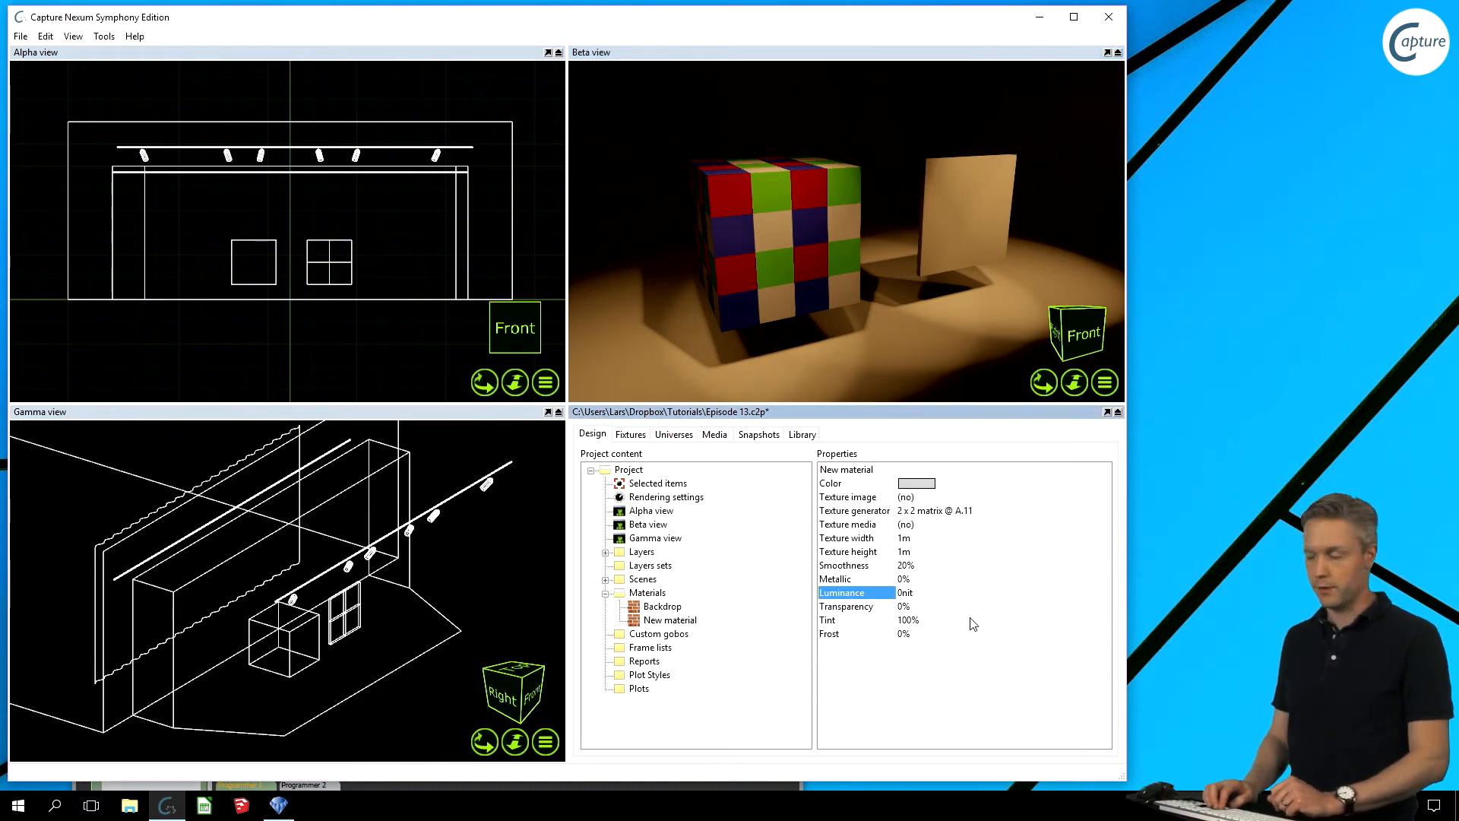
{"action": "type", "text": "150"}
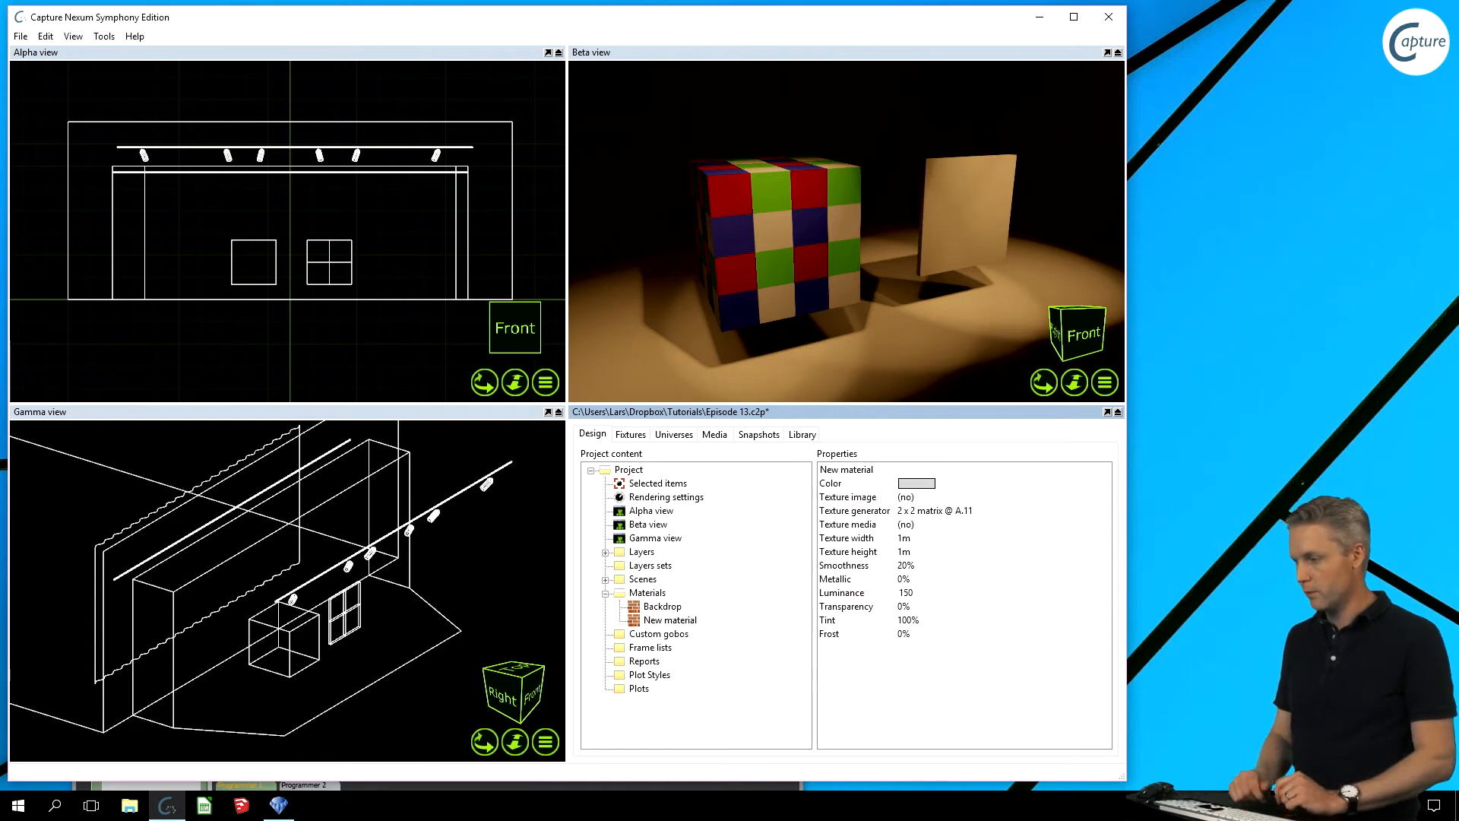
{"action": "key", "text": "Return"}
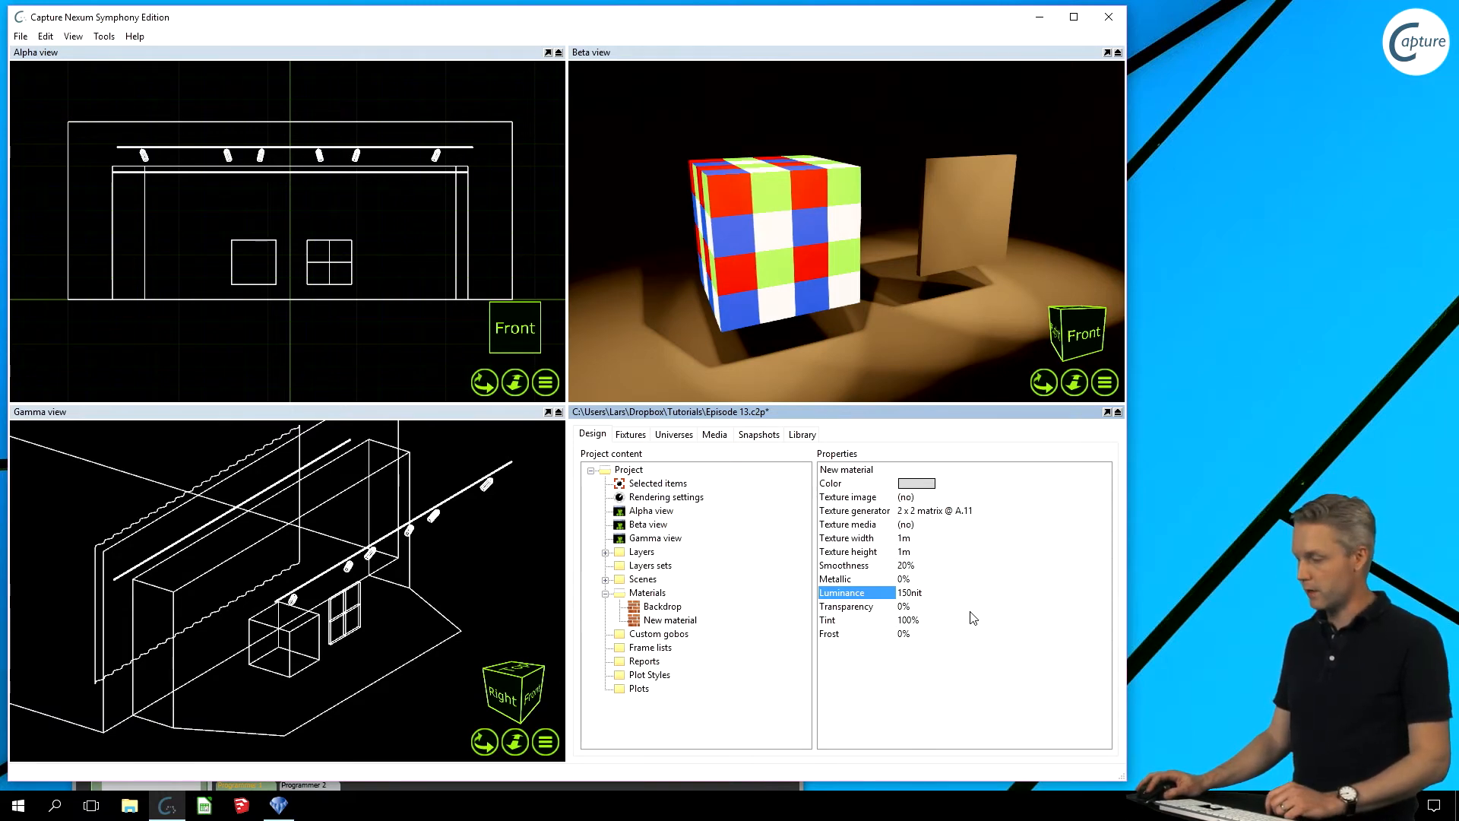
Step: Reconfigure the new material's texture generator to a matrix of 4 columns and 1 row
{"action": "double_click", "coordinate": [950, 512]}
{"action": "left_click", "coordinate": [979, 526]}
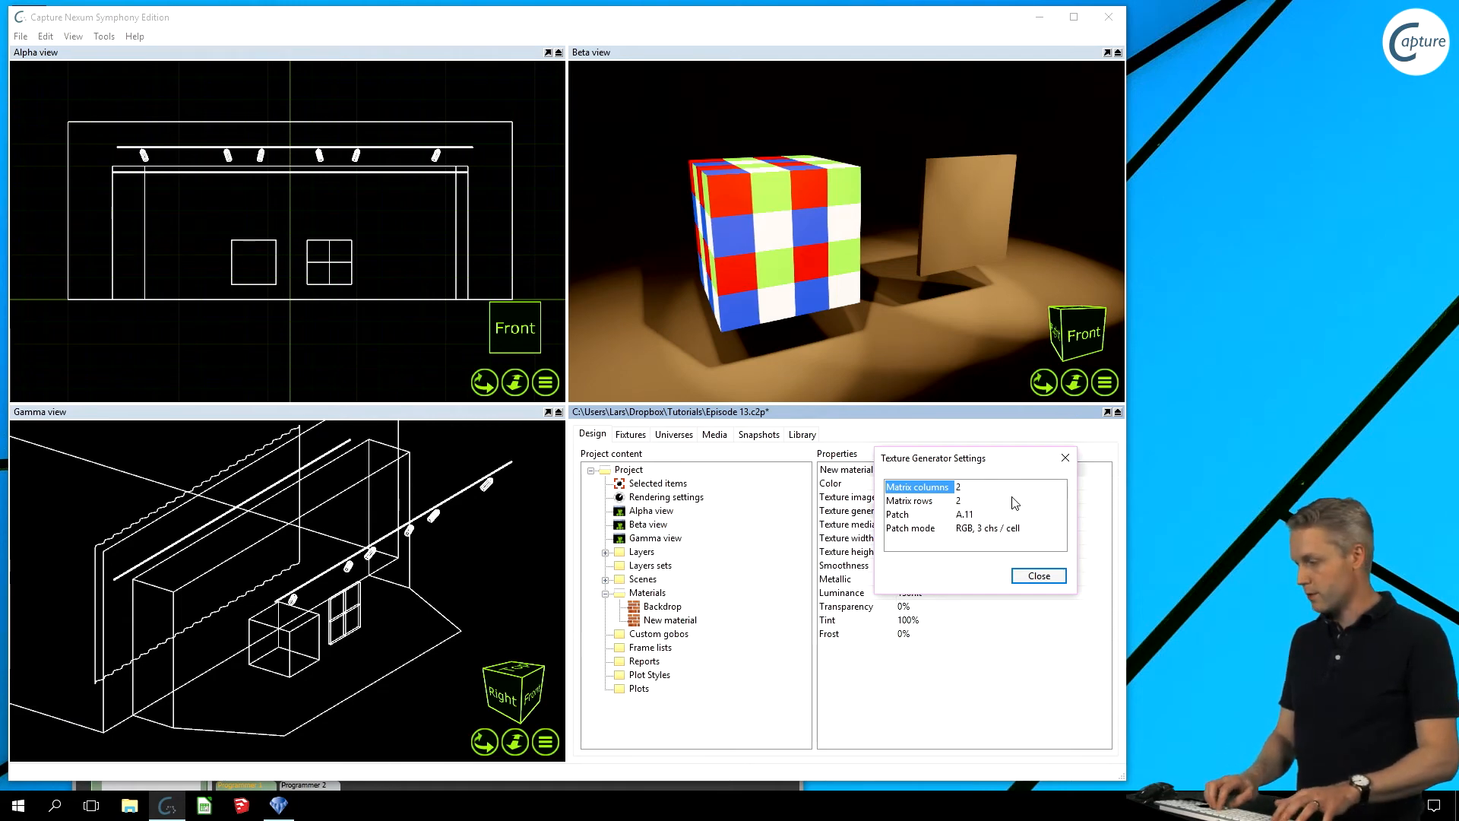
{"action": "type", "text": "4"}
{"action": "key", "text": "Return"}
{"action": "key", "text": "Down"}
{"action": "type", "text": "1"}
{"action": "key", "text": "Return"}
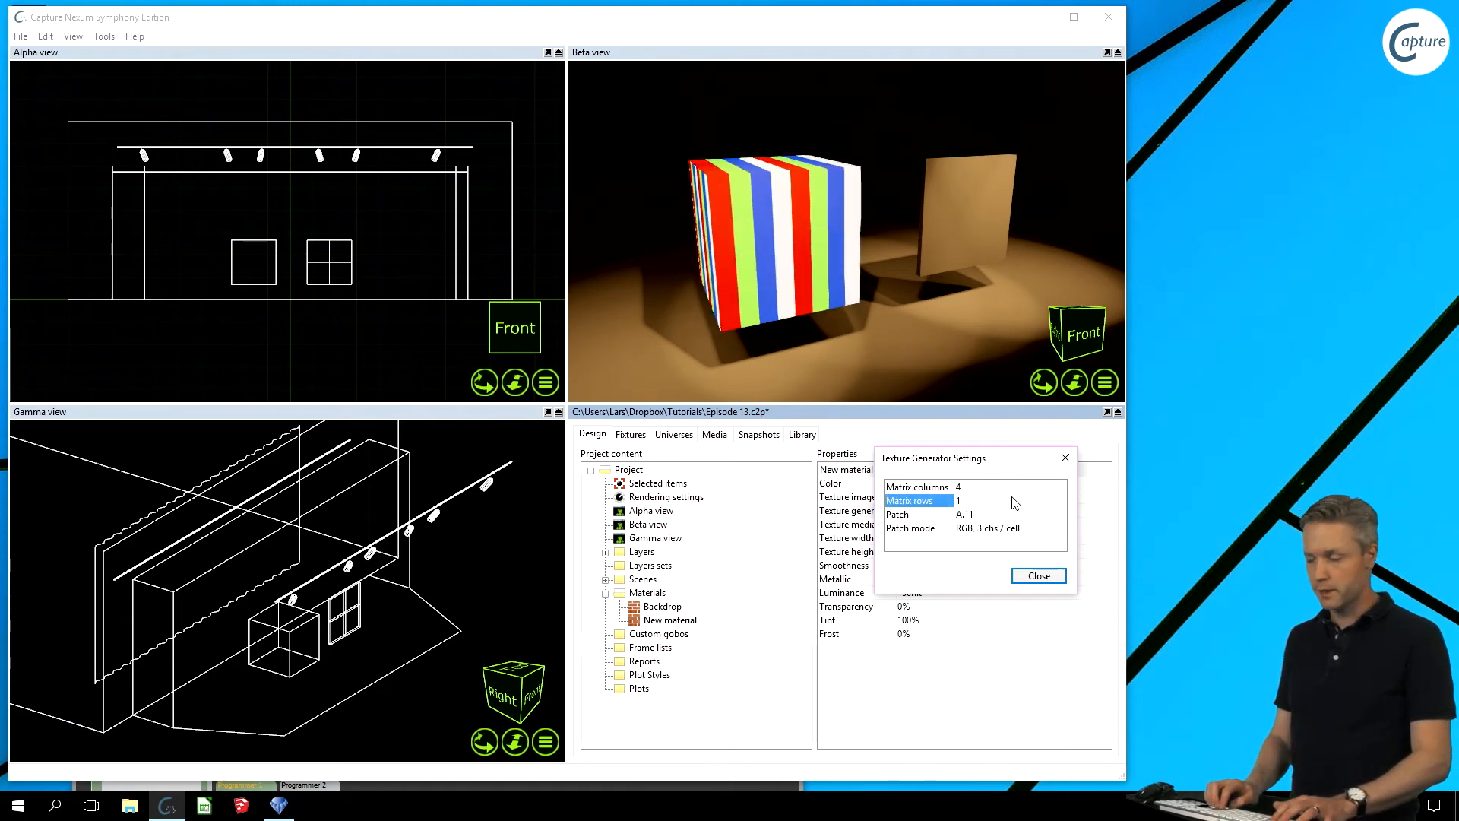
Step: Set the texture generator's matrix to 1 column and 4 rows, with the patch mode Dimmer, 1 ch / cell
{"action": "key", "text": "Up"}
{"action": "type", "text": "1"}
{"action": "key", "text": "Return"}
{"action": "key", "text": "Down"}
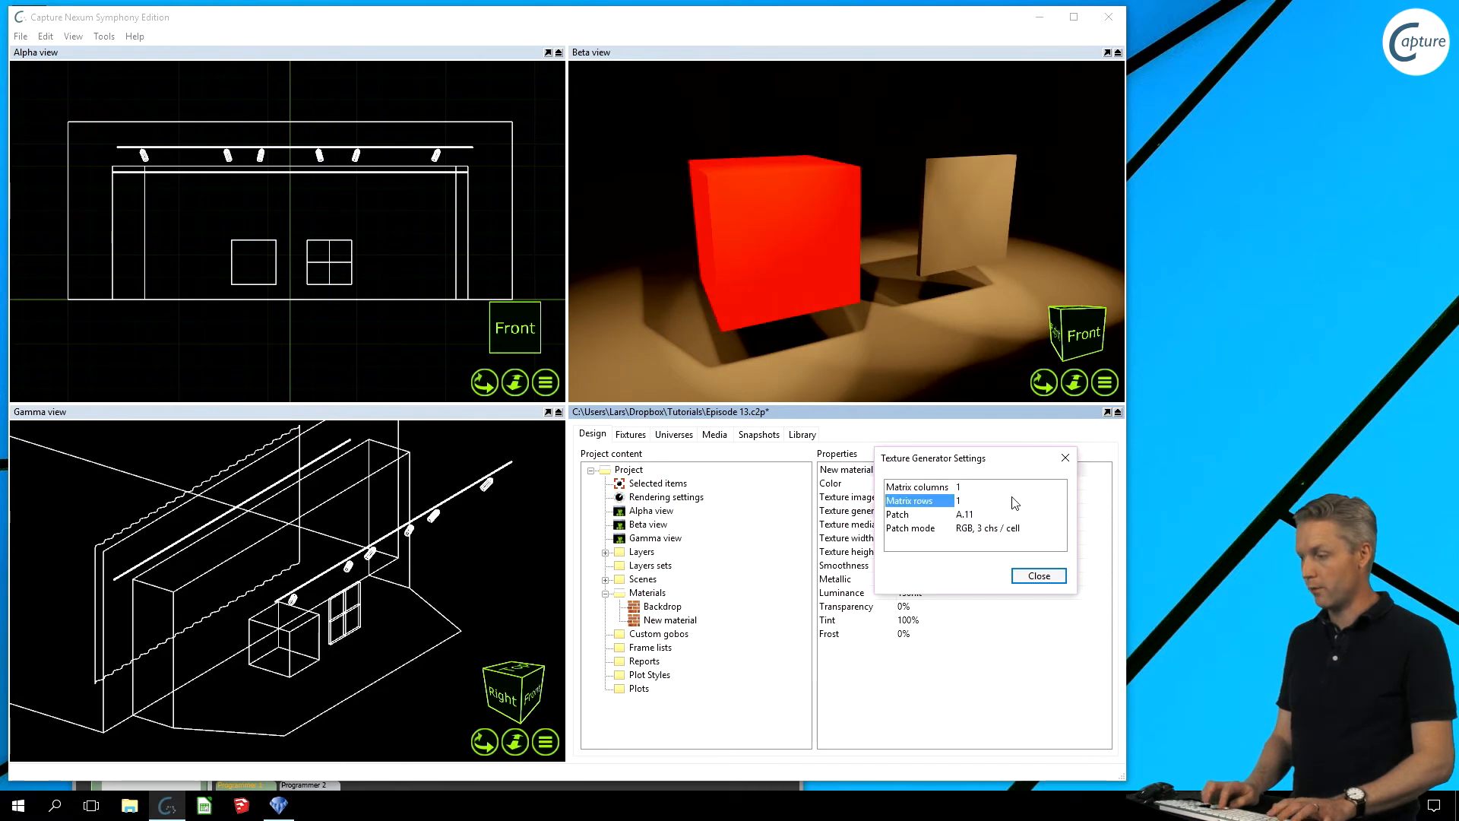
{"action": "type", "text": "4"}
{"action": "key", "text": "Return"}
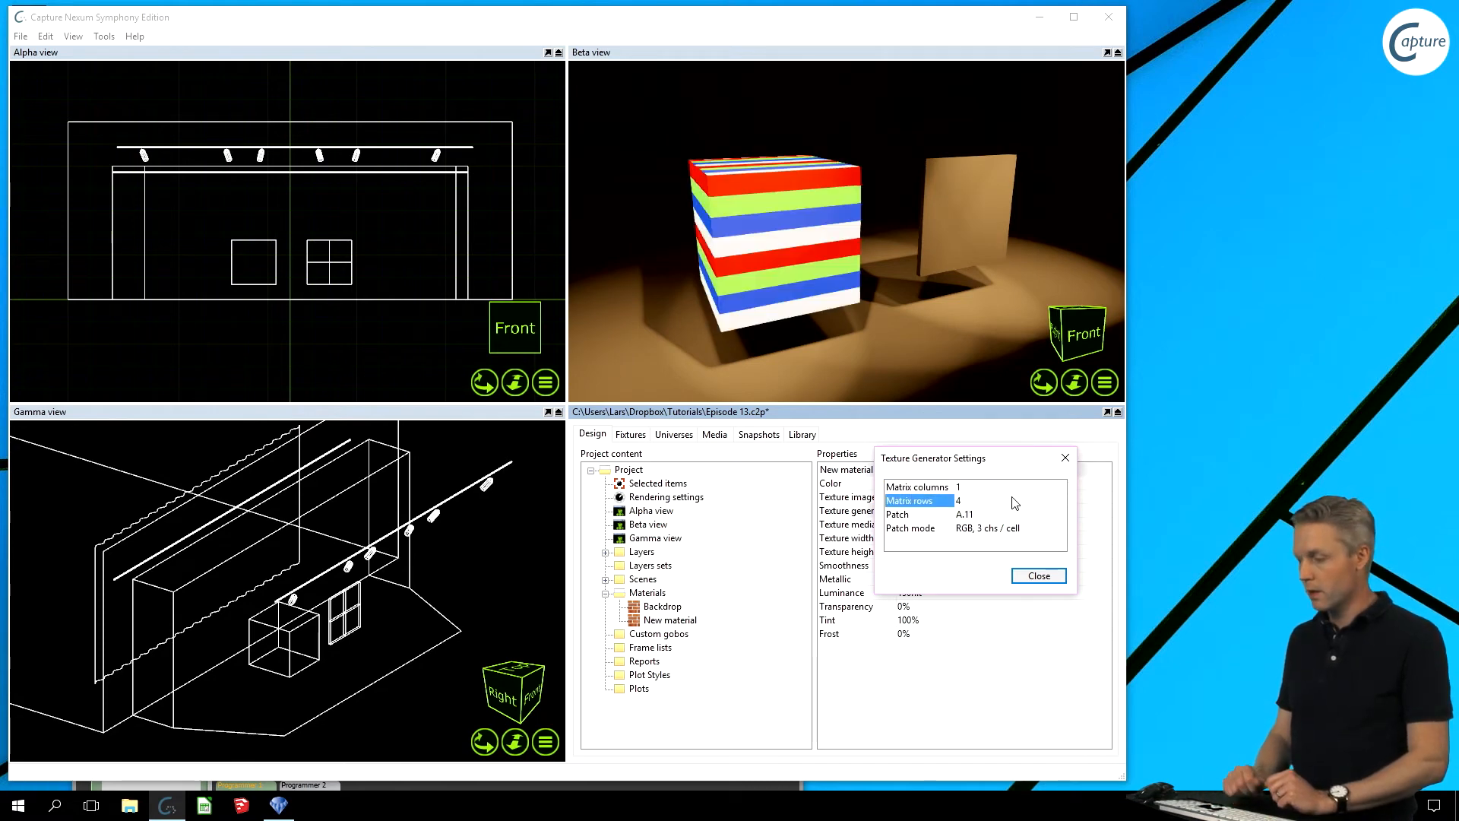
{"action": "left_click", "coordinate": [1000, 536]}
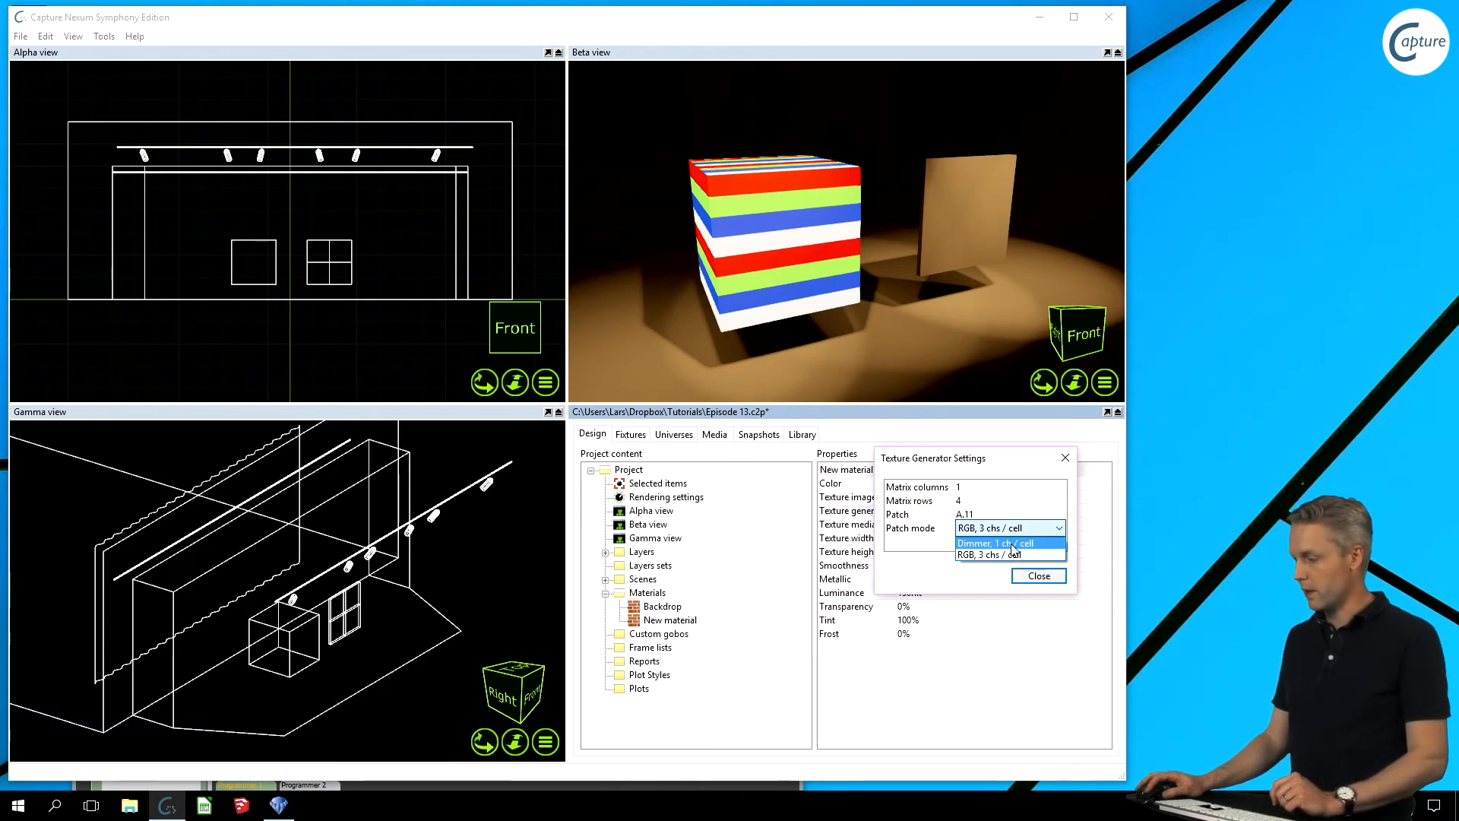
{"action": "left_click", "coordinate": [1013, 545]}
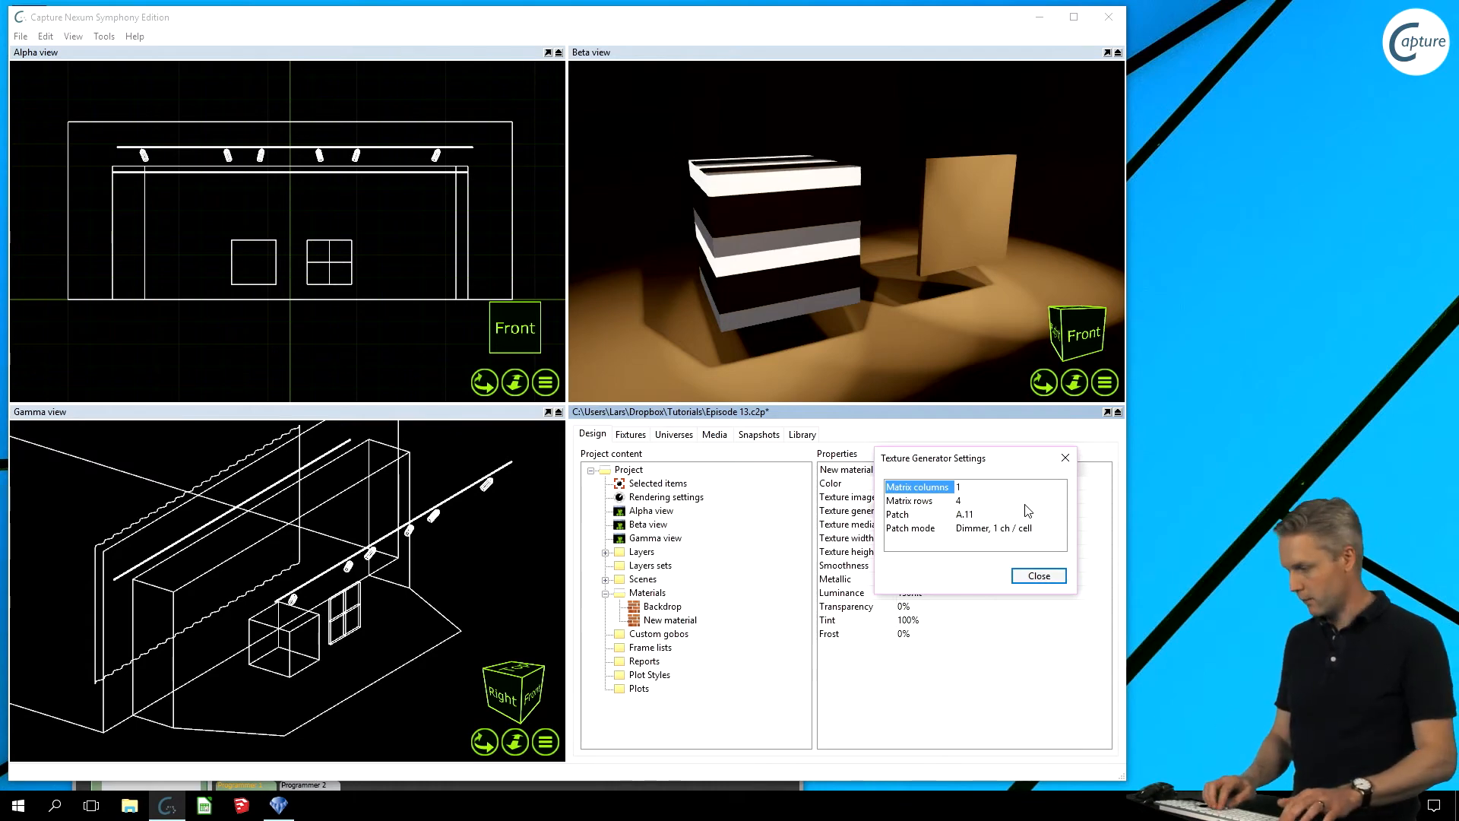
Step: Set the texture generator's matrix to 3 columns and 3 rows
{"action": "type", "text": "3"}
{"action": "key", "text": "Down"}
{"action": "type", "text": "3"}
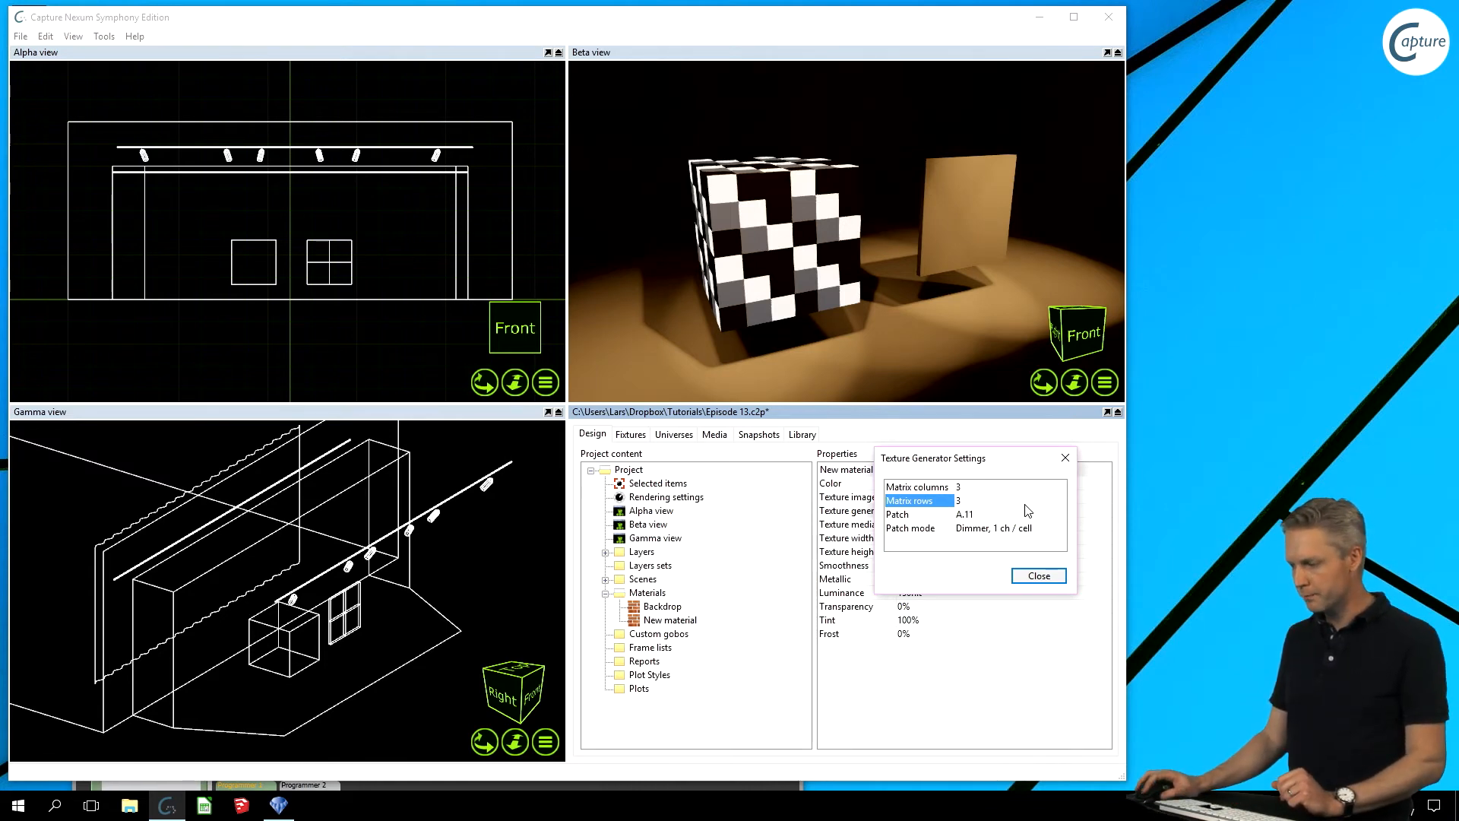
Step: Switch to LSC Clarity, give the first RGB LED device a light green colour, and return to Capture to finish the texture generator settings
{"action": "left_click", "coordinate": [460, 788]}
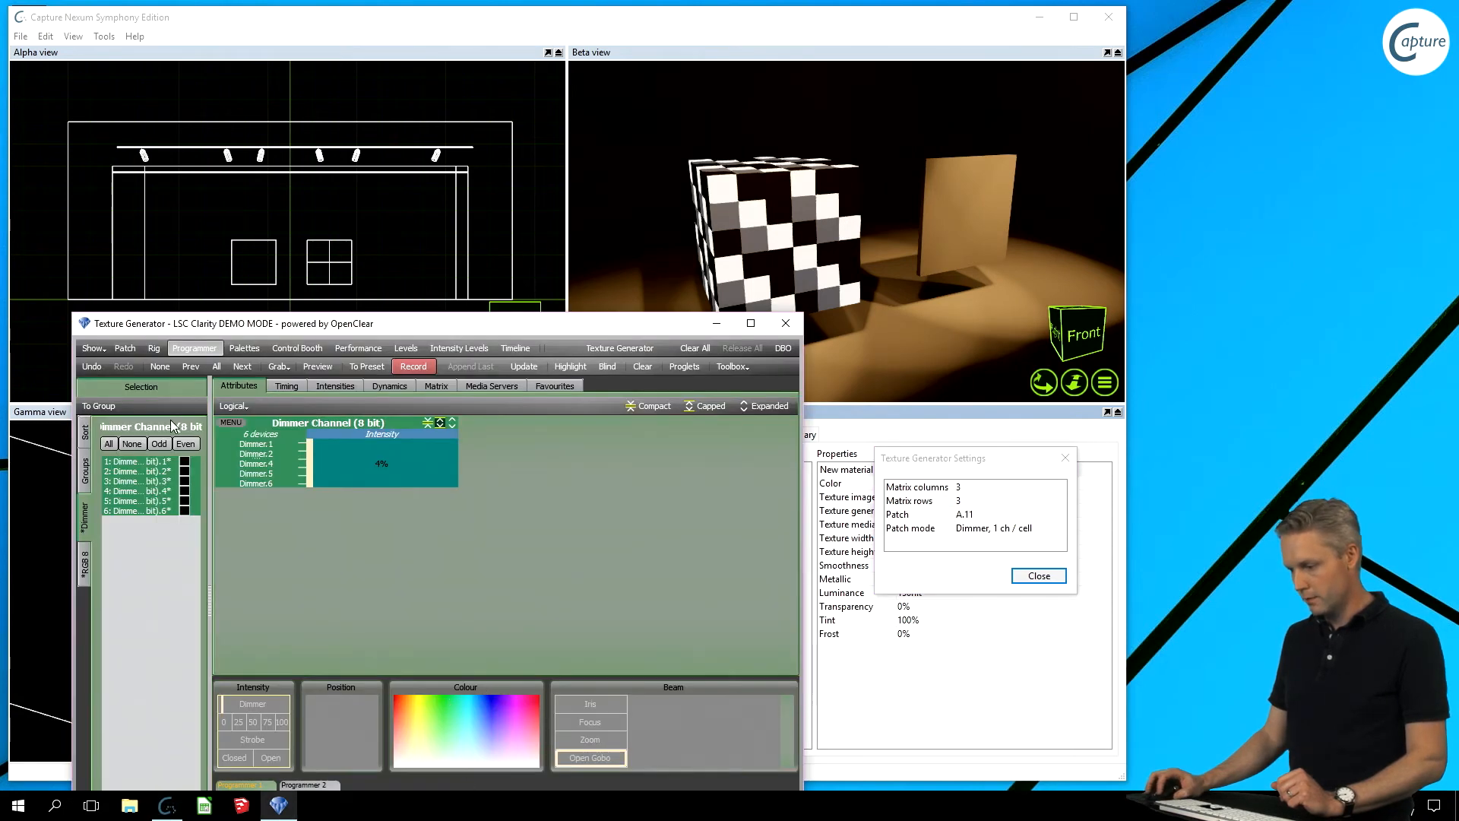
{"action": "left_click", "coordinate": [87, 570]}
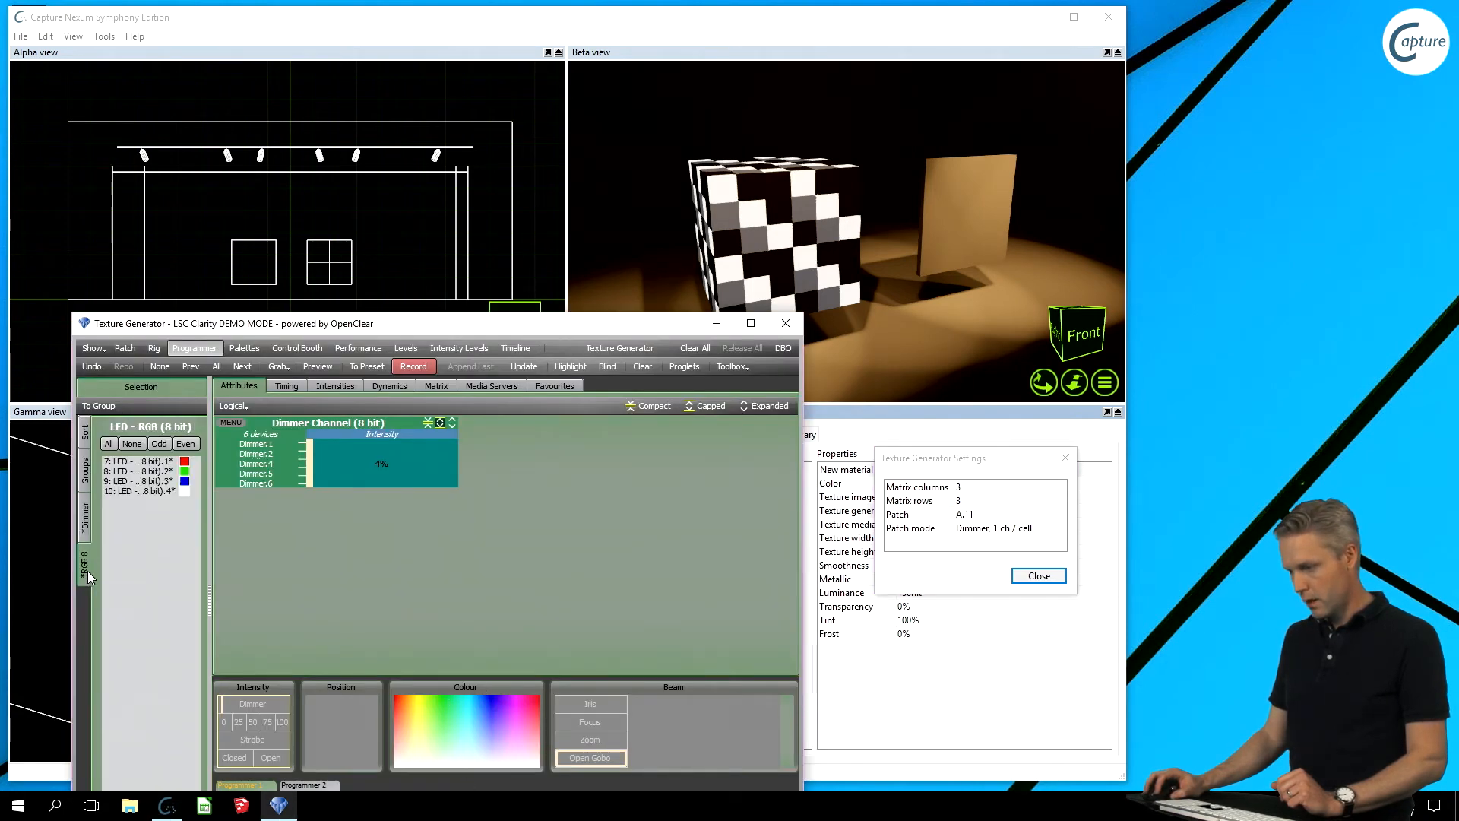
{"action": "left_click", "coordinate": [139, 462]}
{"action": "left_click_drag", "start_coordinate": [392, 715], "coordinate": [437, 717]}
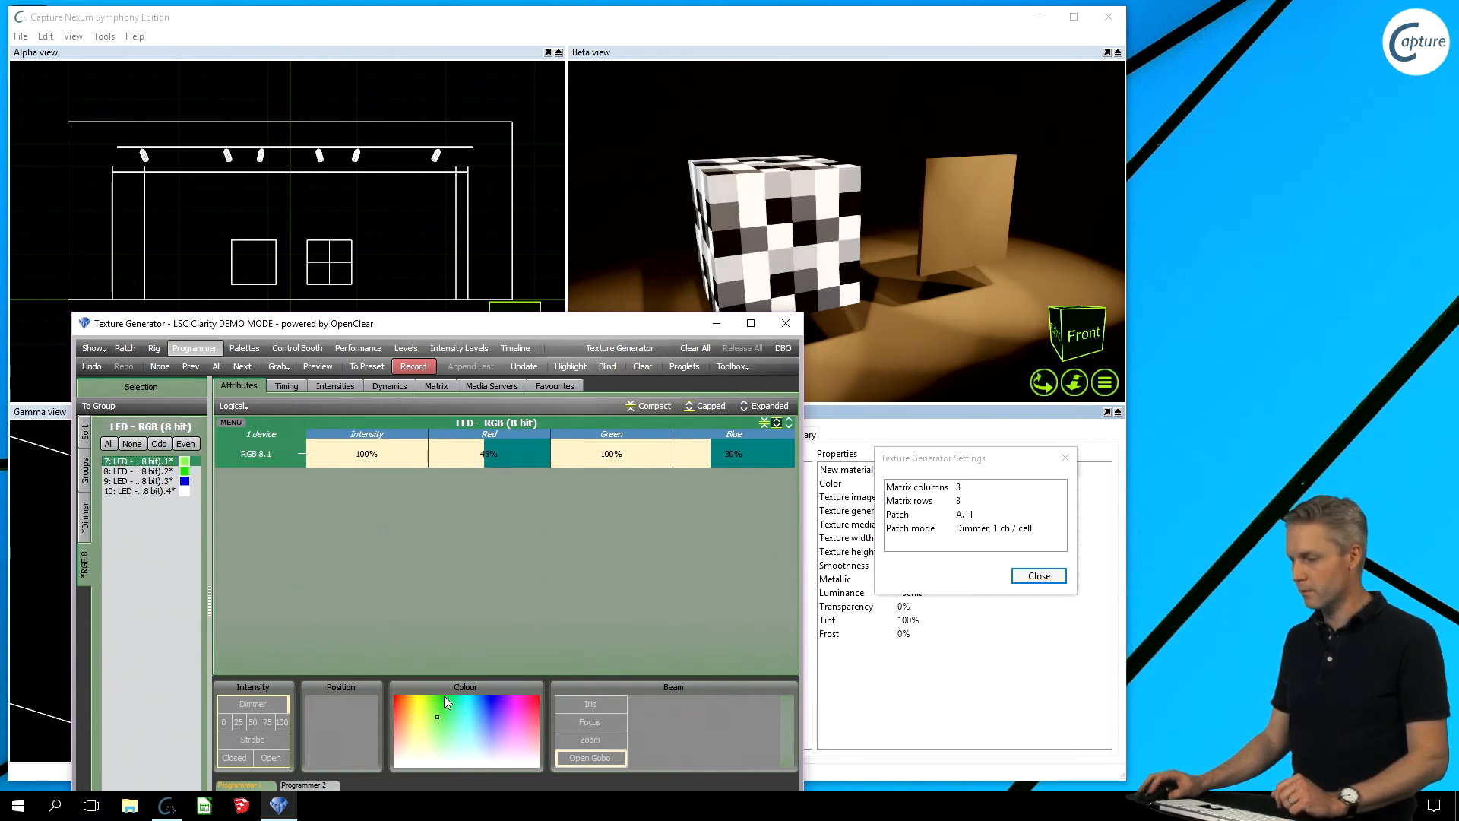
{"action": "left_click", "coordinate": [376, 65]}
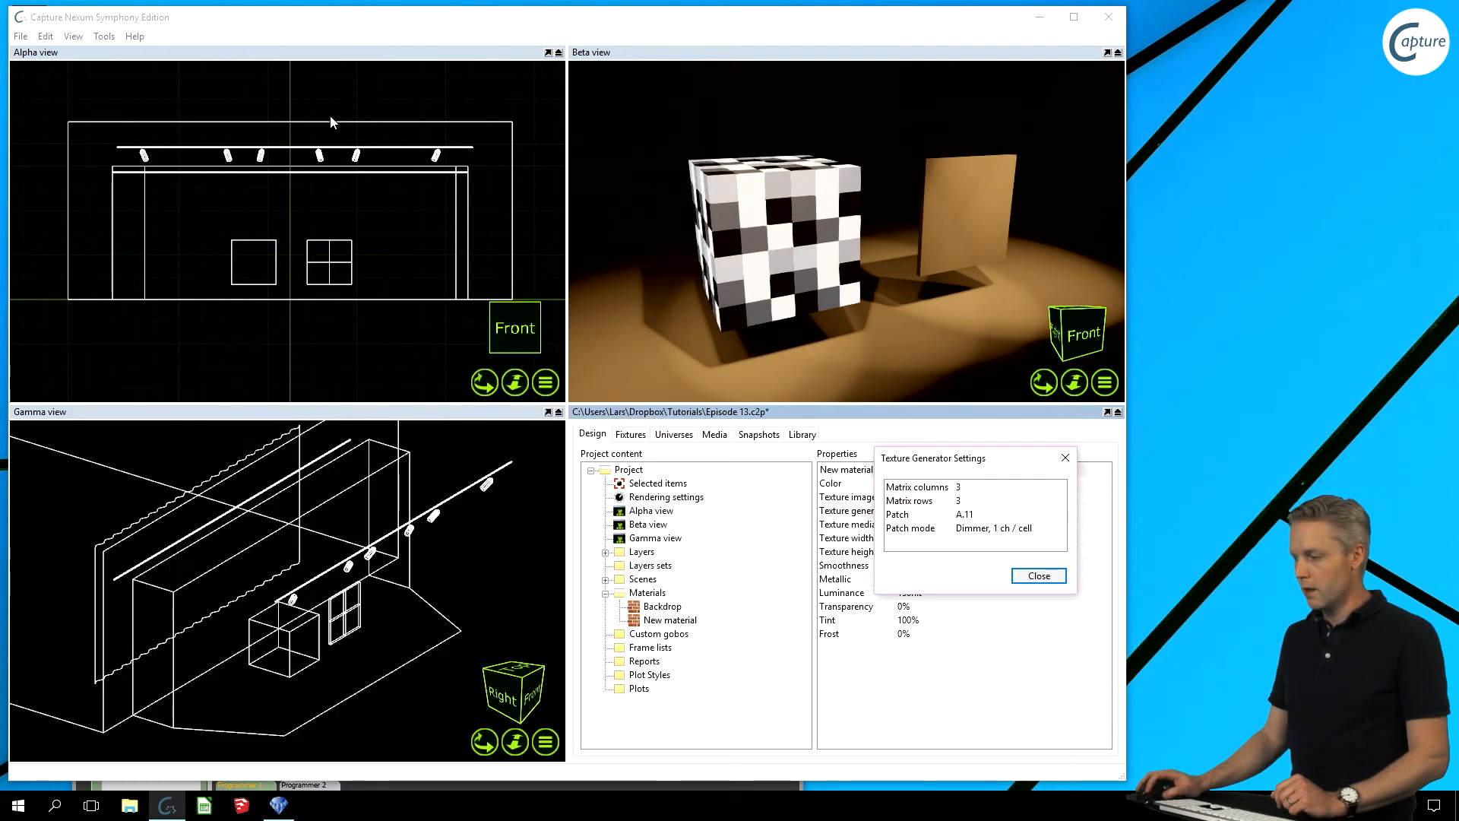
{"action": "left_click", "coordinate": [1038, 576]}
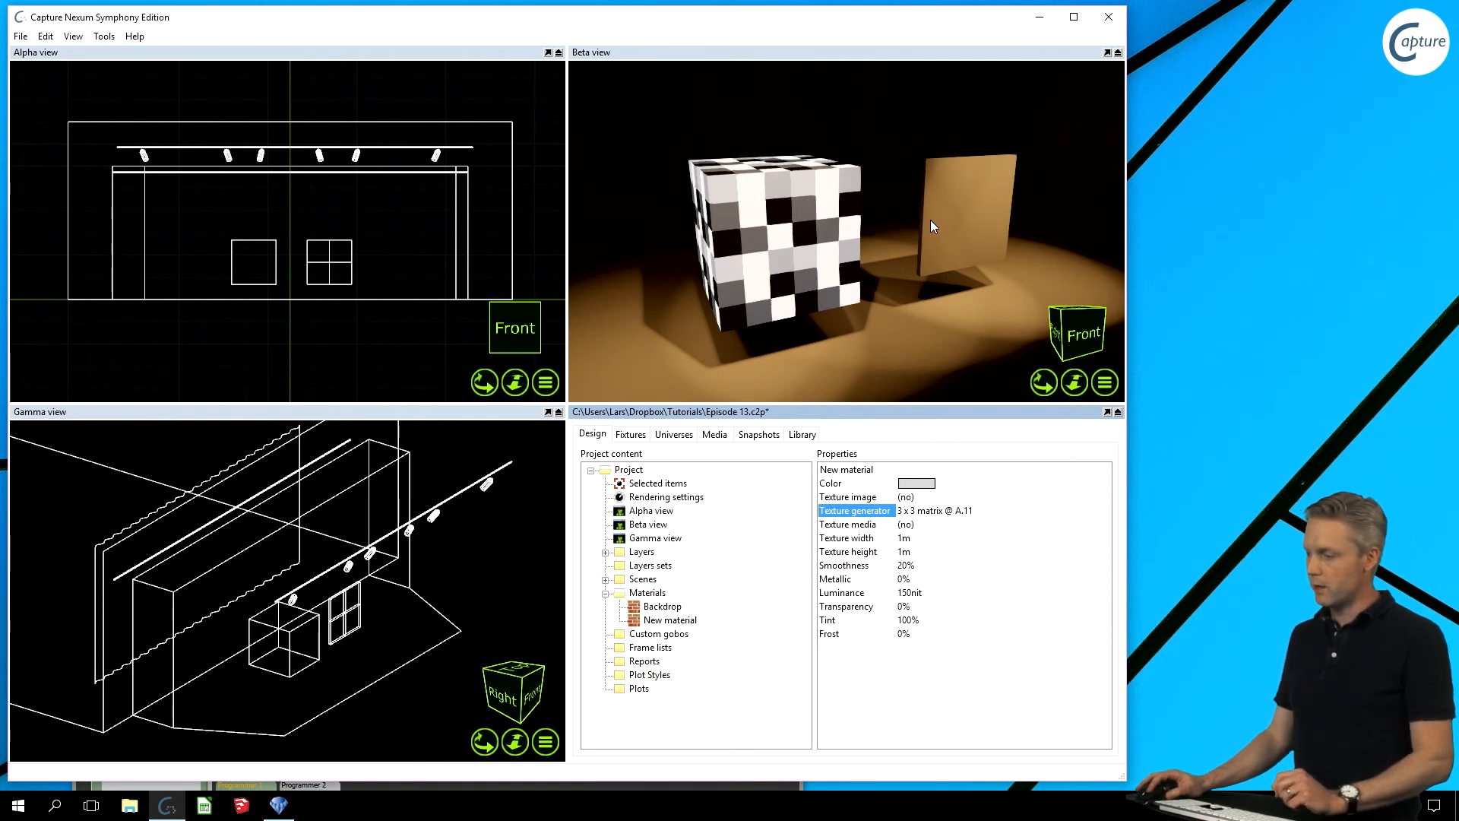
Step: Select all four panels beside the cube and apply the new material to them
{"action": "left_click", "coordinate": [944, 190]}
{"action": "left_click", "coordinate": [1000, 184], "text": "ctrl"}
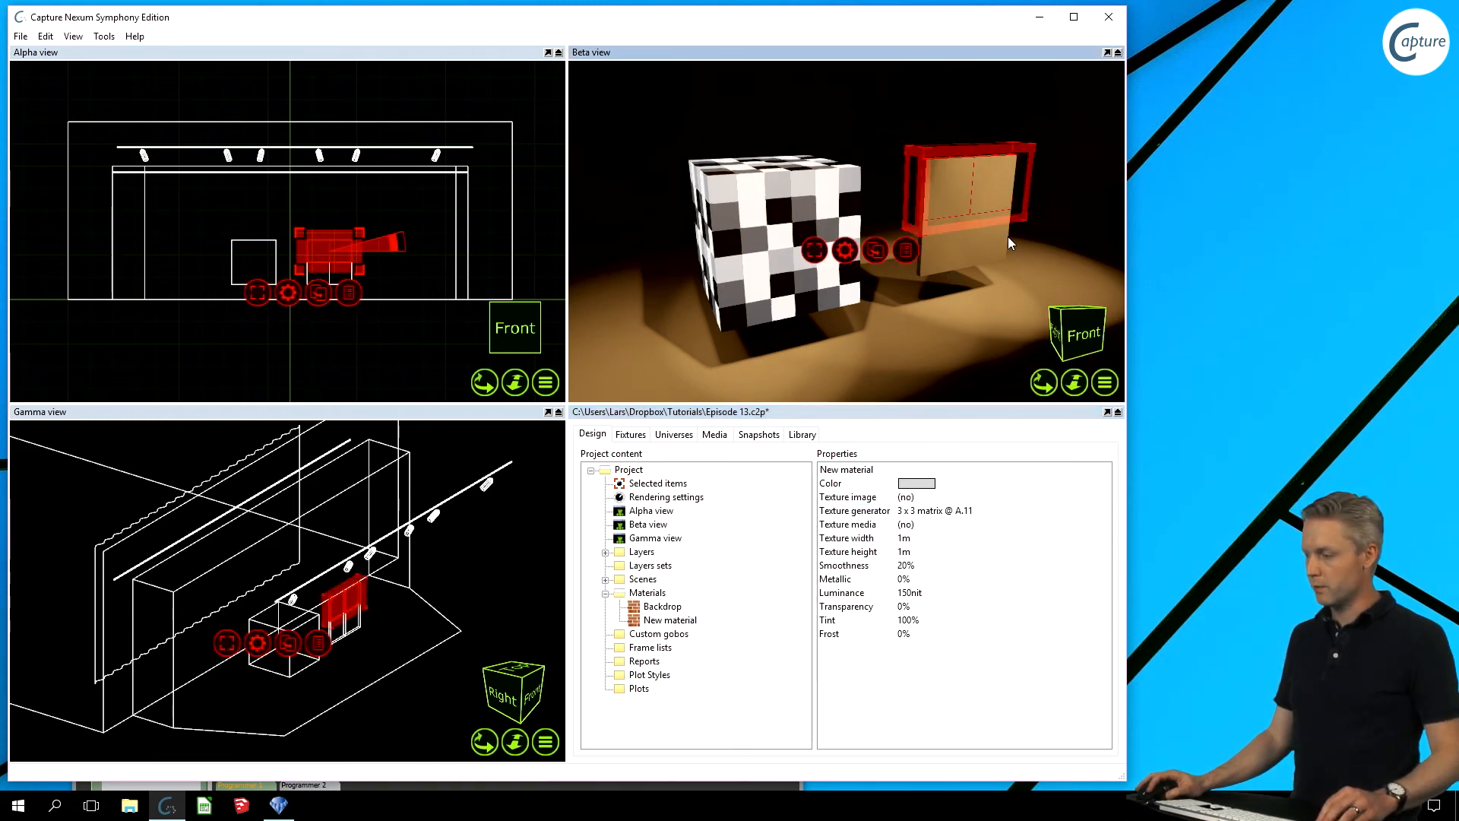
{"action": "left_click", "coordinate": [1004, 235], "text": "ctrl"}
{"action": "left_click", "coordinate": [946, 244], "text": "ctrl"}
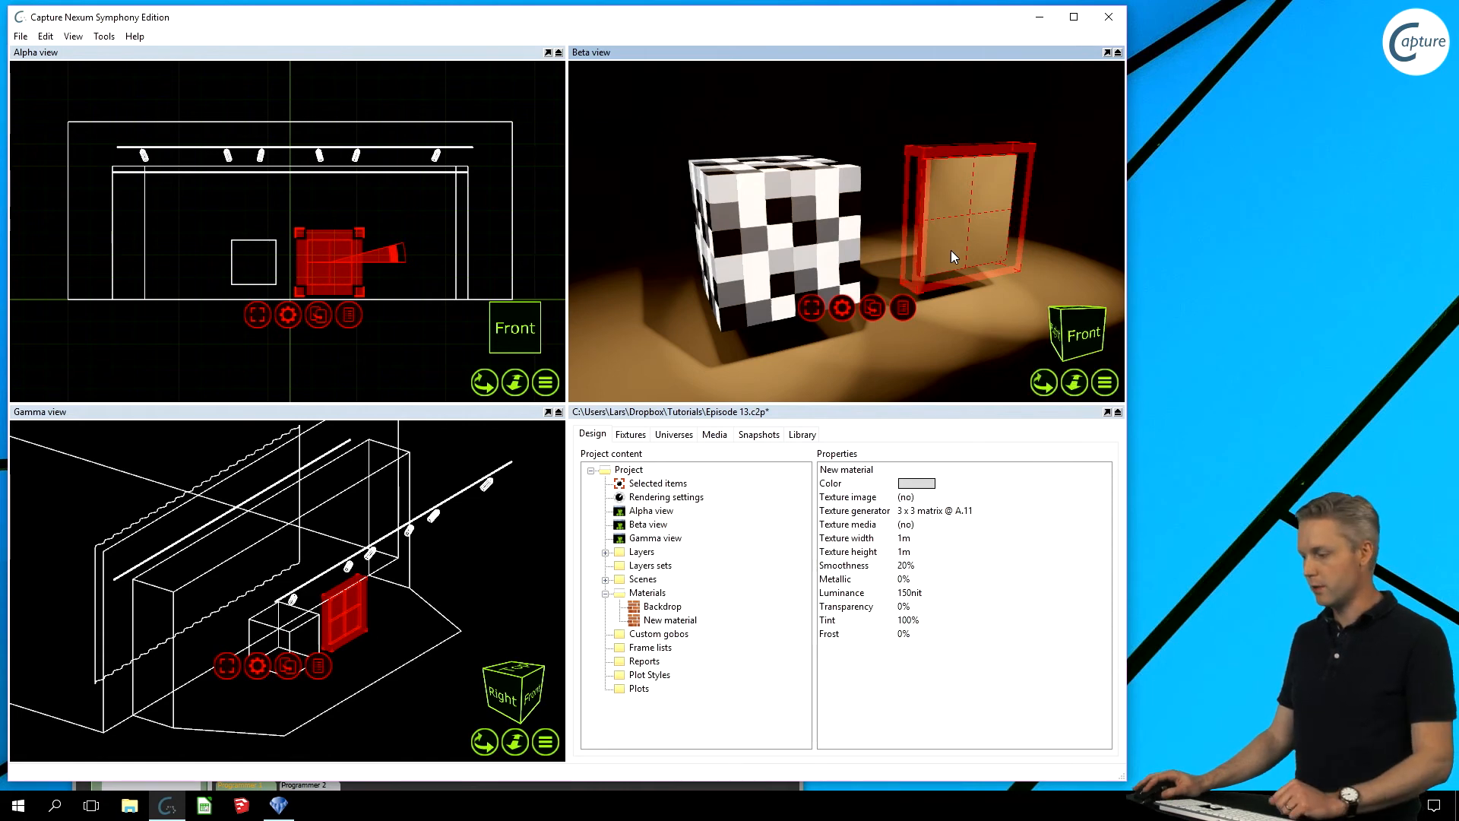
{"action": "left_click_drag", "start_coordinate": [676, 622], "coordinate": [945, 228]}
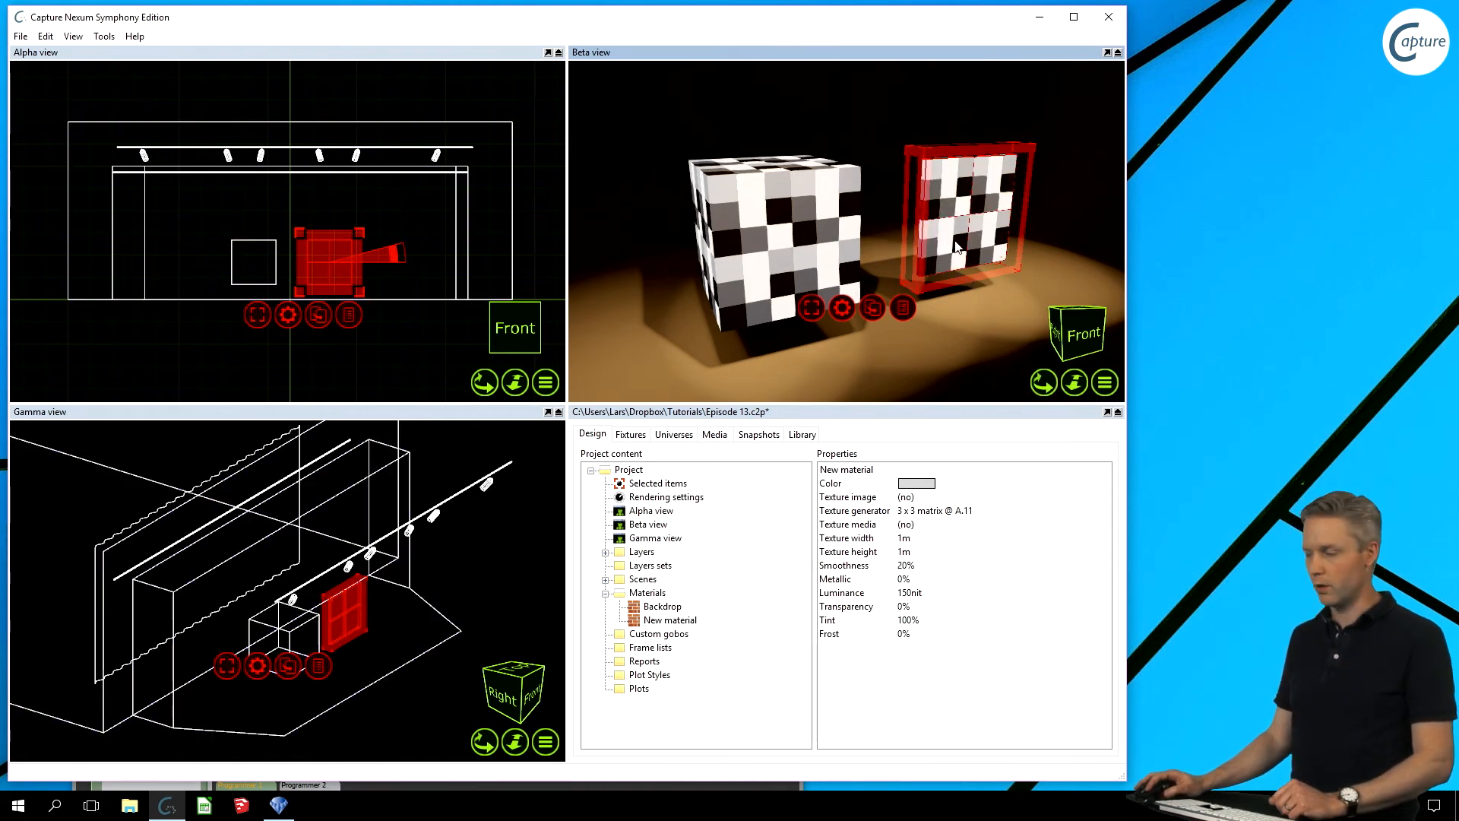
Step: Map the material to the combined extents of the four selected panels and deselect them
{"action": "left_click", "coordinate": [284, 323]}
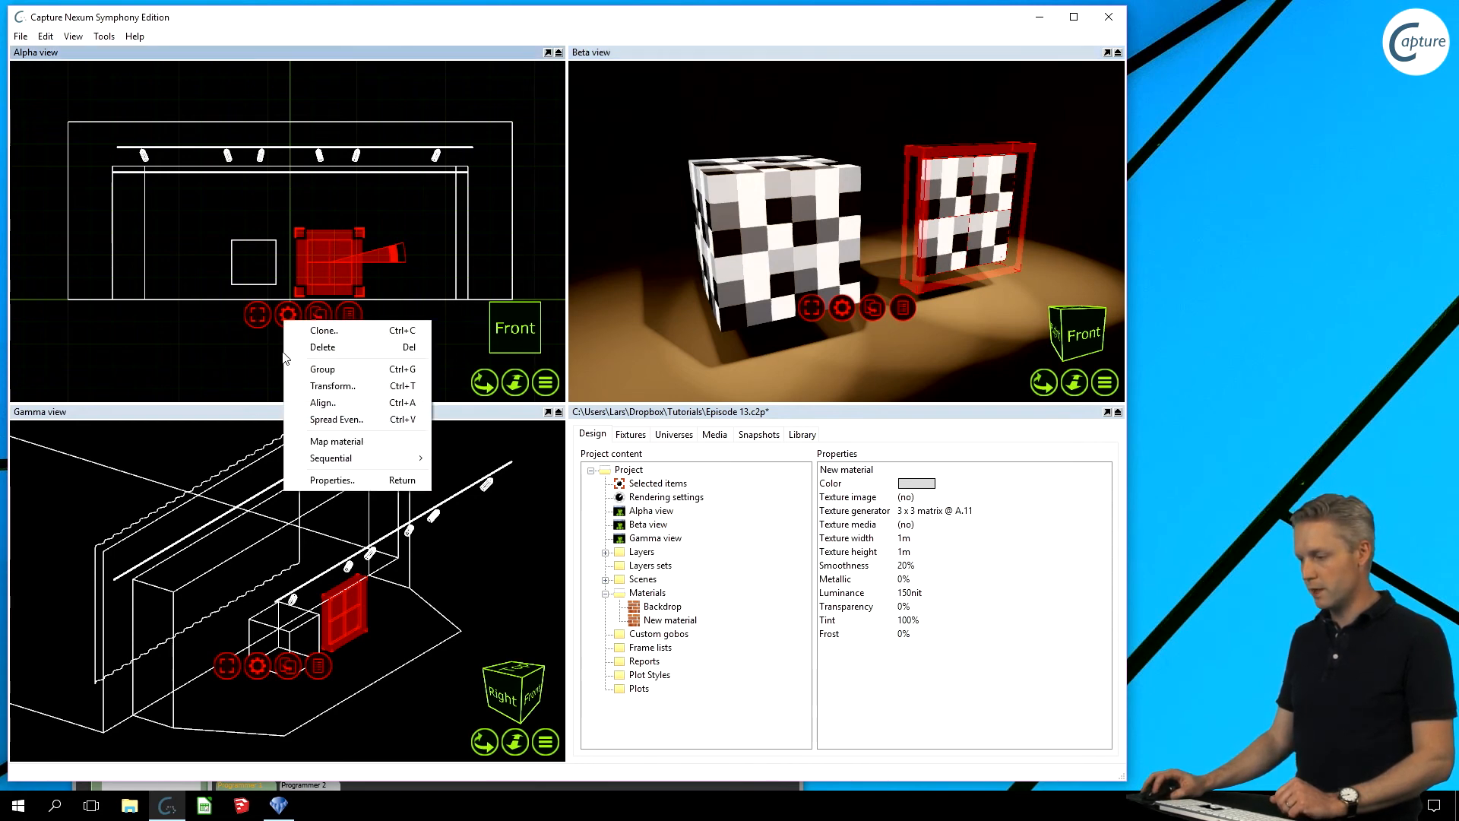
{"action": "left_click", "coordinate": [394, 444]}
{"action": "left_click", "coordinate": [361, 302]}
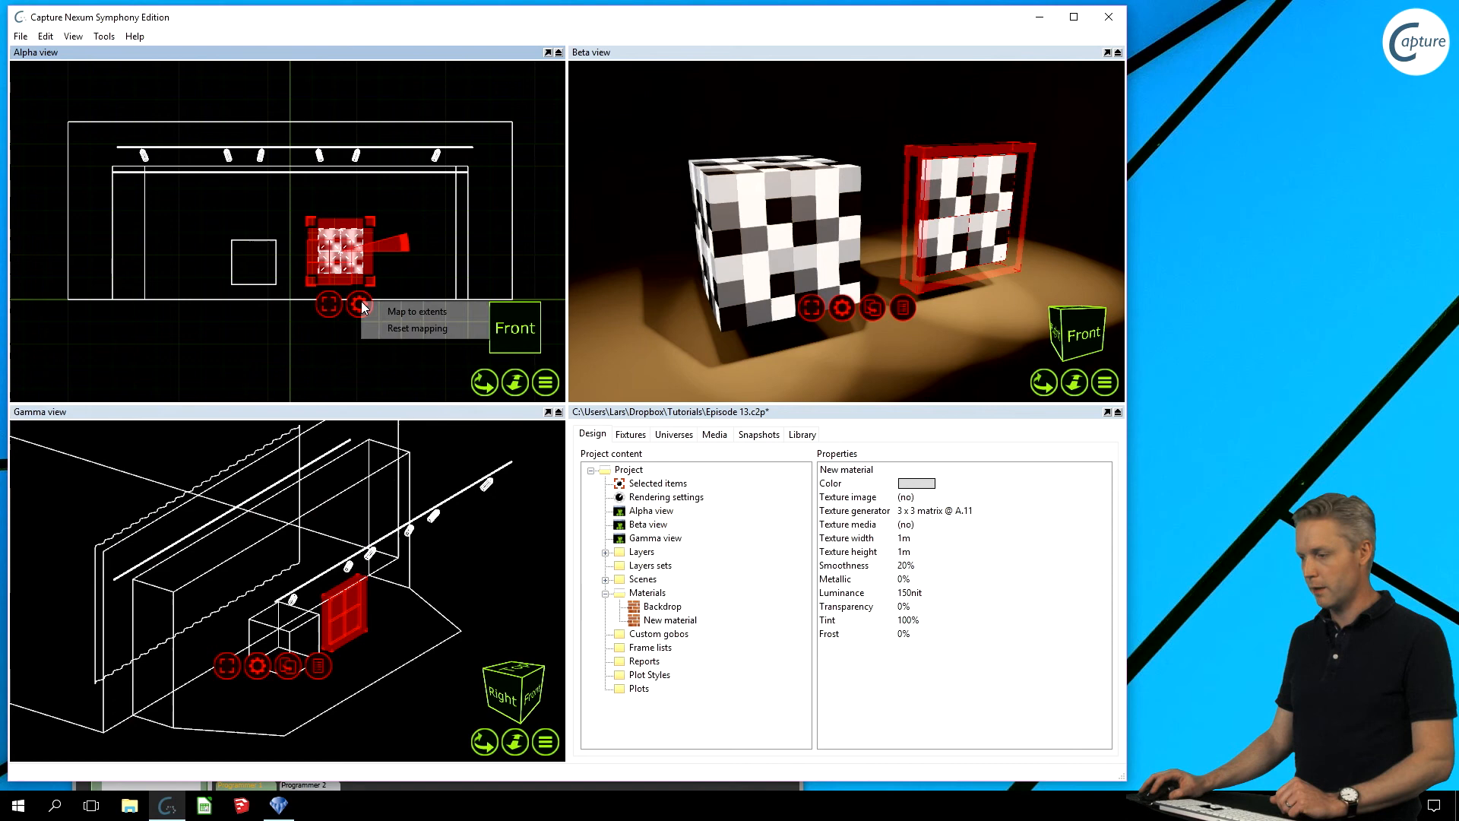
{"action": "left_click", "coordinate": [415, 311]}
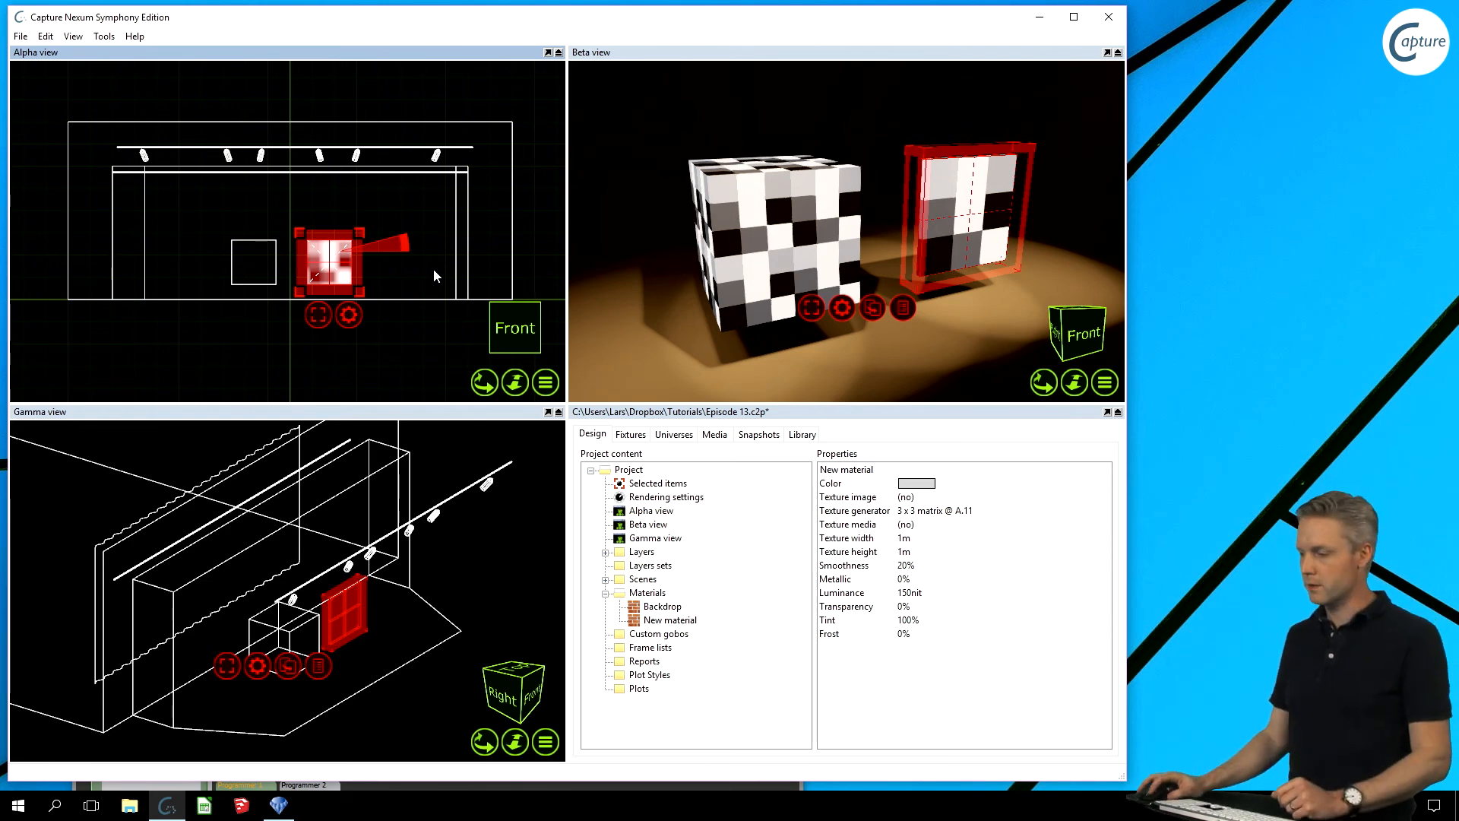
{"action": "left_click", "coordinate": [422, 271]}
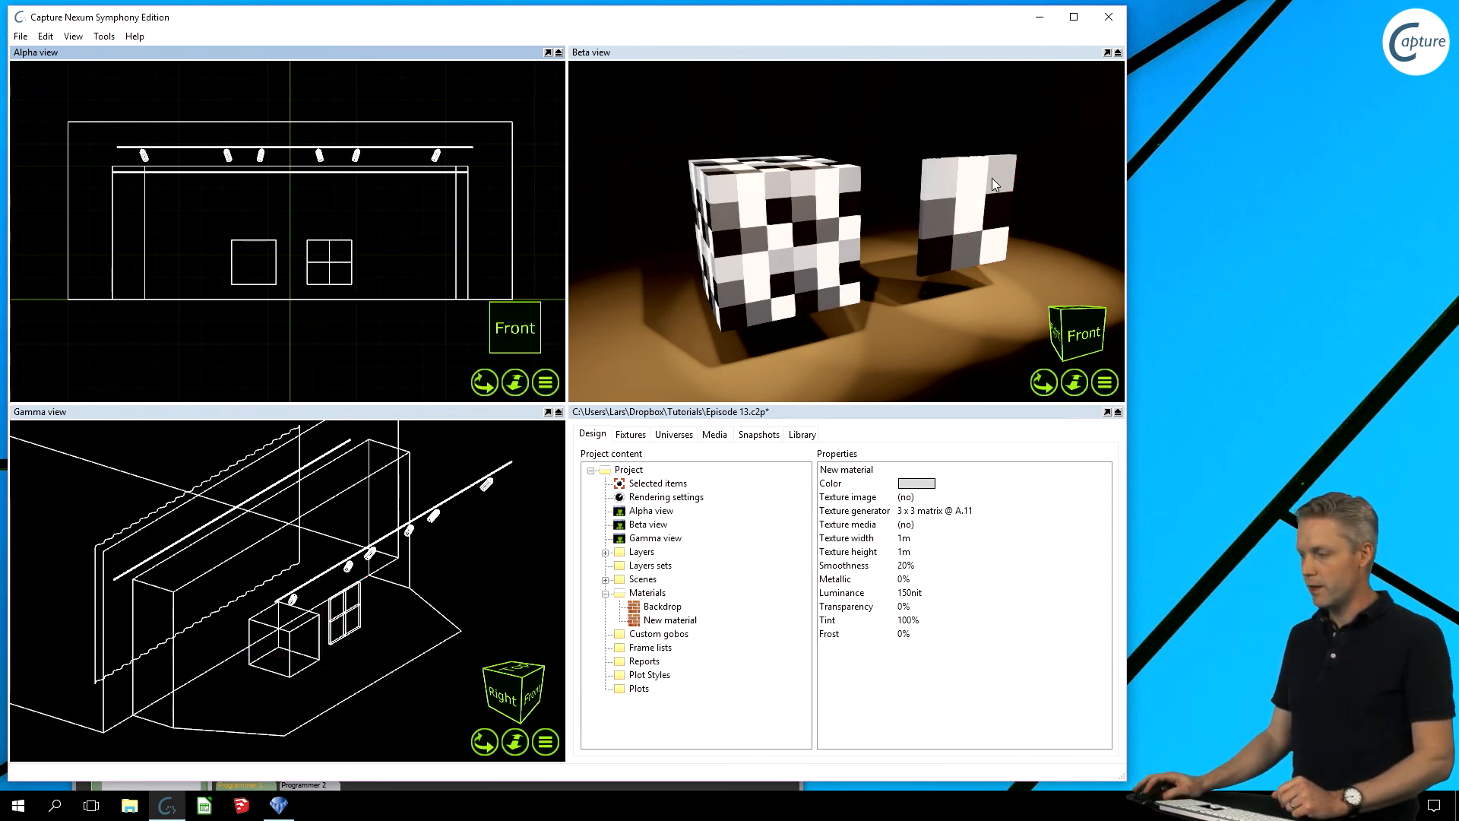
Step: Spread the panels apart by moving the upper-right one up and right, the upper-left one up and left, and the lower-left one left
{"action": "left_click", "coordinate": [1007, 218]}
{"action": "left_click_drag", "start_coordinate": [991, 193], "coordinate": [1054, 162]}
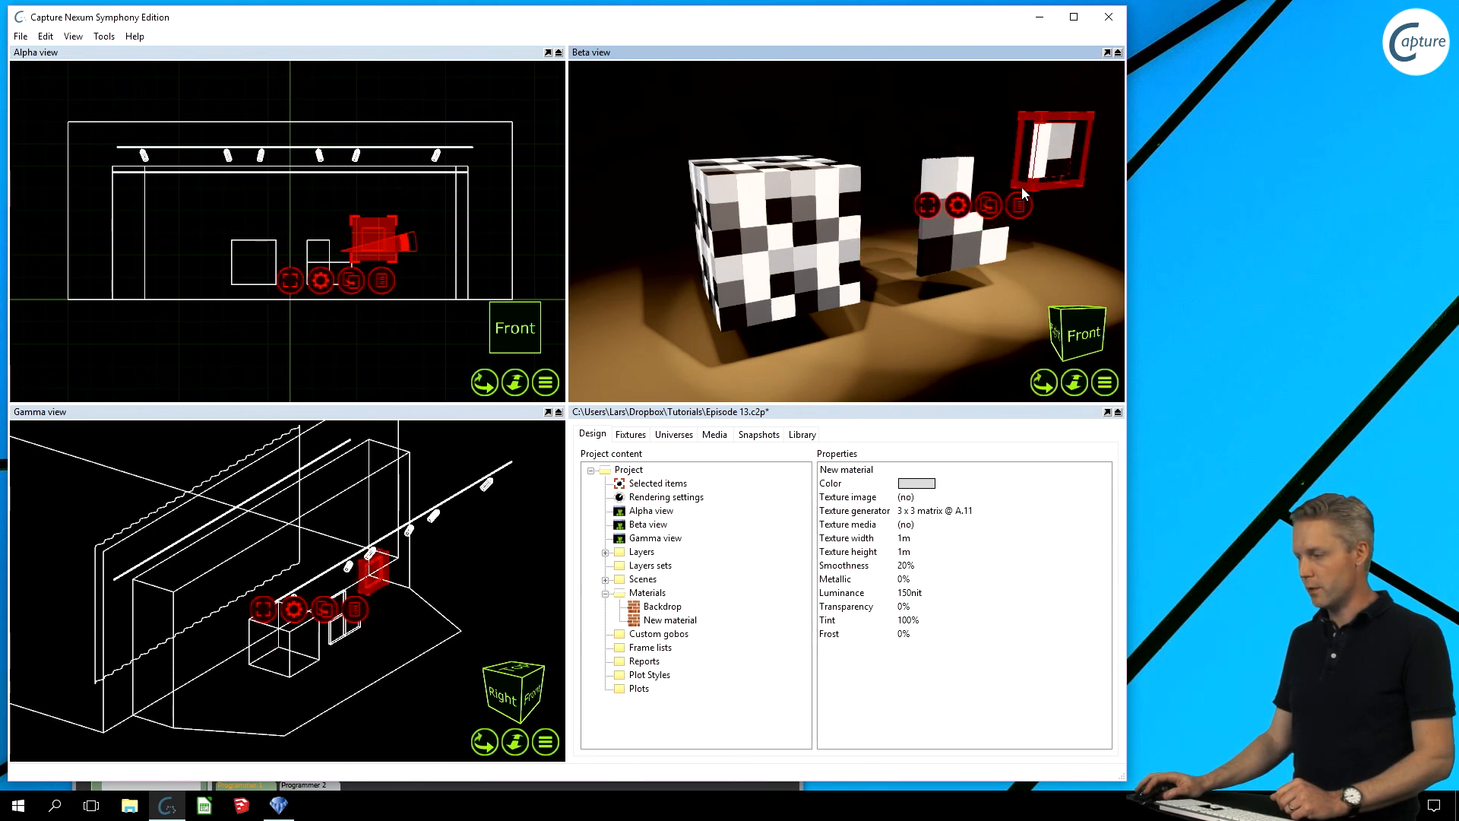
{"action": "left_click", "coordinate": [944, 193]}
{"action": "left_click_drag", "start_coordinate": [946, 195], "coordinate": [912, 155]}
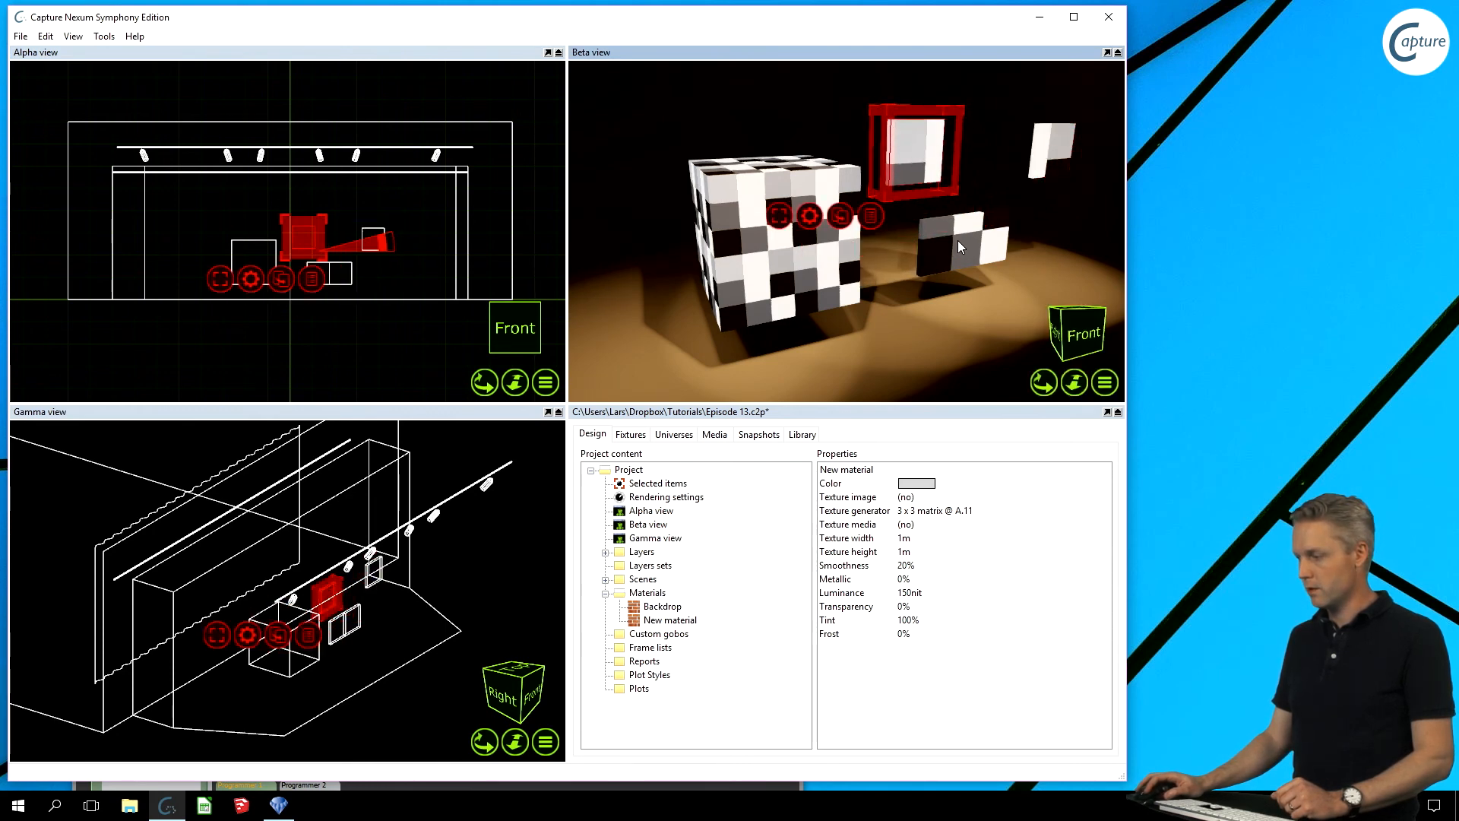
{"action": "left_click", "coordinate": [965, 249]}
{"action": "left_click_drag", "start_coordinate": [964, 249], "coordinate": [906, 249]}
Step: Reconfigure the new material's texture generator to a matrix of 2 columns and 2 rows with the patch mode RGB, 3 chs / cell
{"action": "left_click", "coordinate": [985, 512]}
{"action": "left_click", "coordinate": [985, 512]}
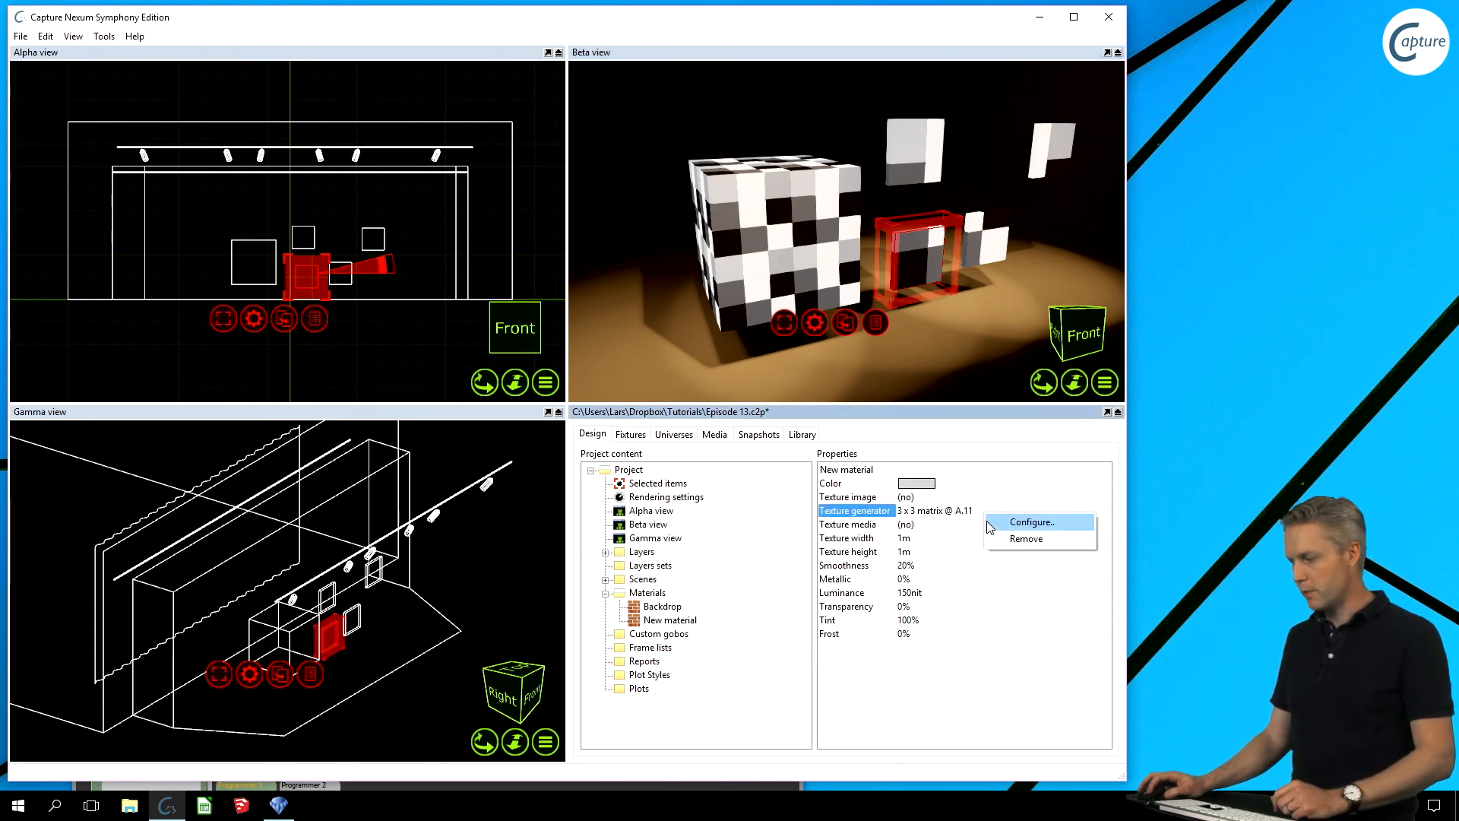
{"action": "left_click", "coordinate": [988, 522]}
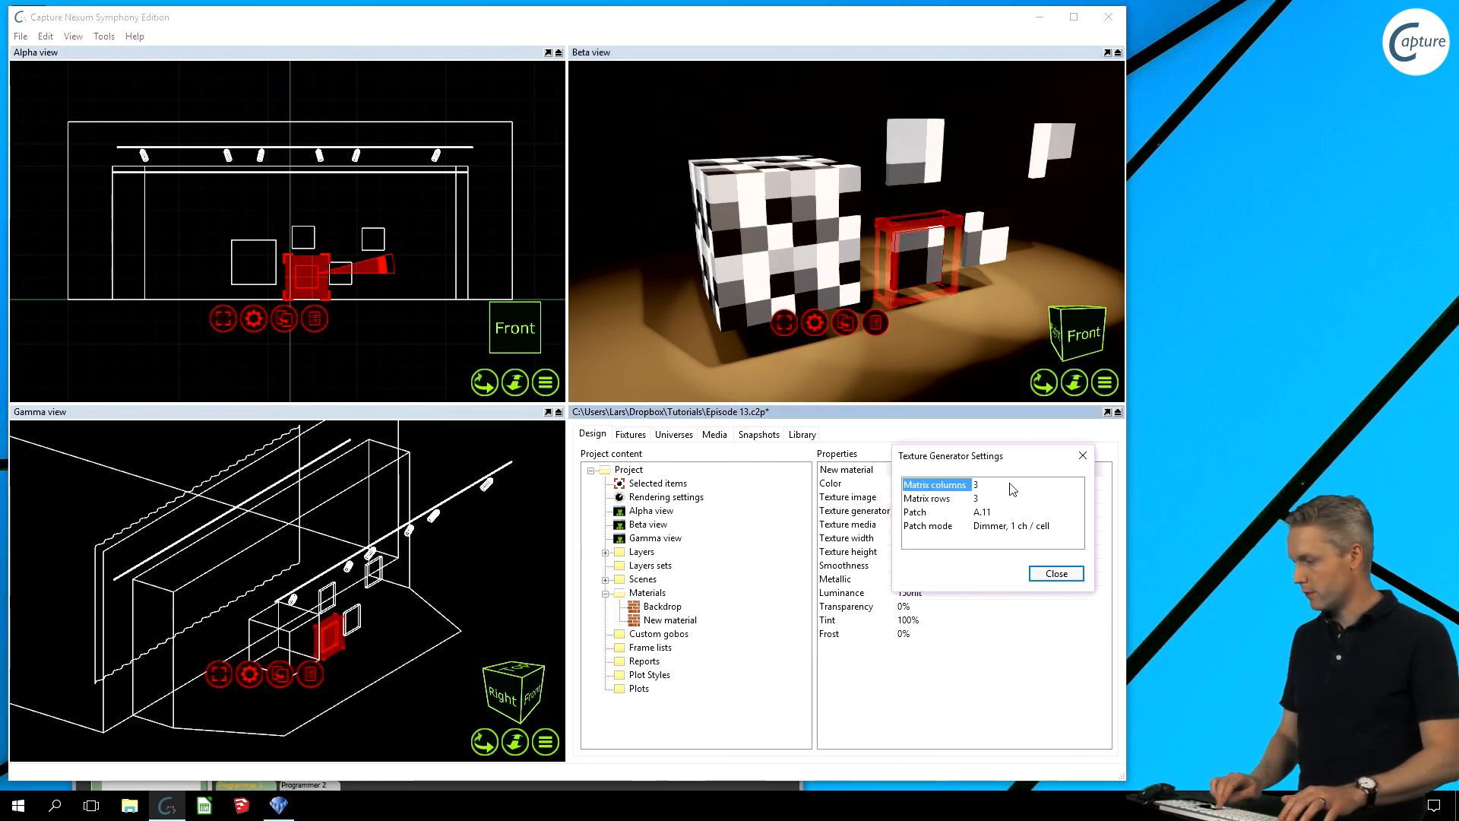
{"action": "type", "text": "2"}
{"action": "key", "text": "Down"}
{"action": "type", "text": "2"}
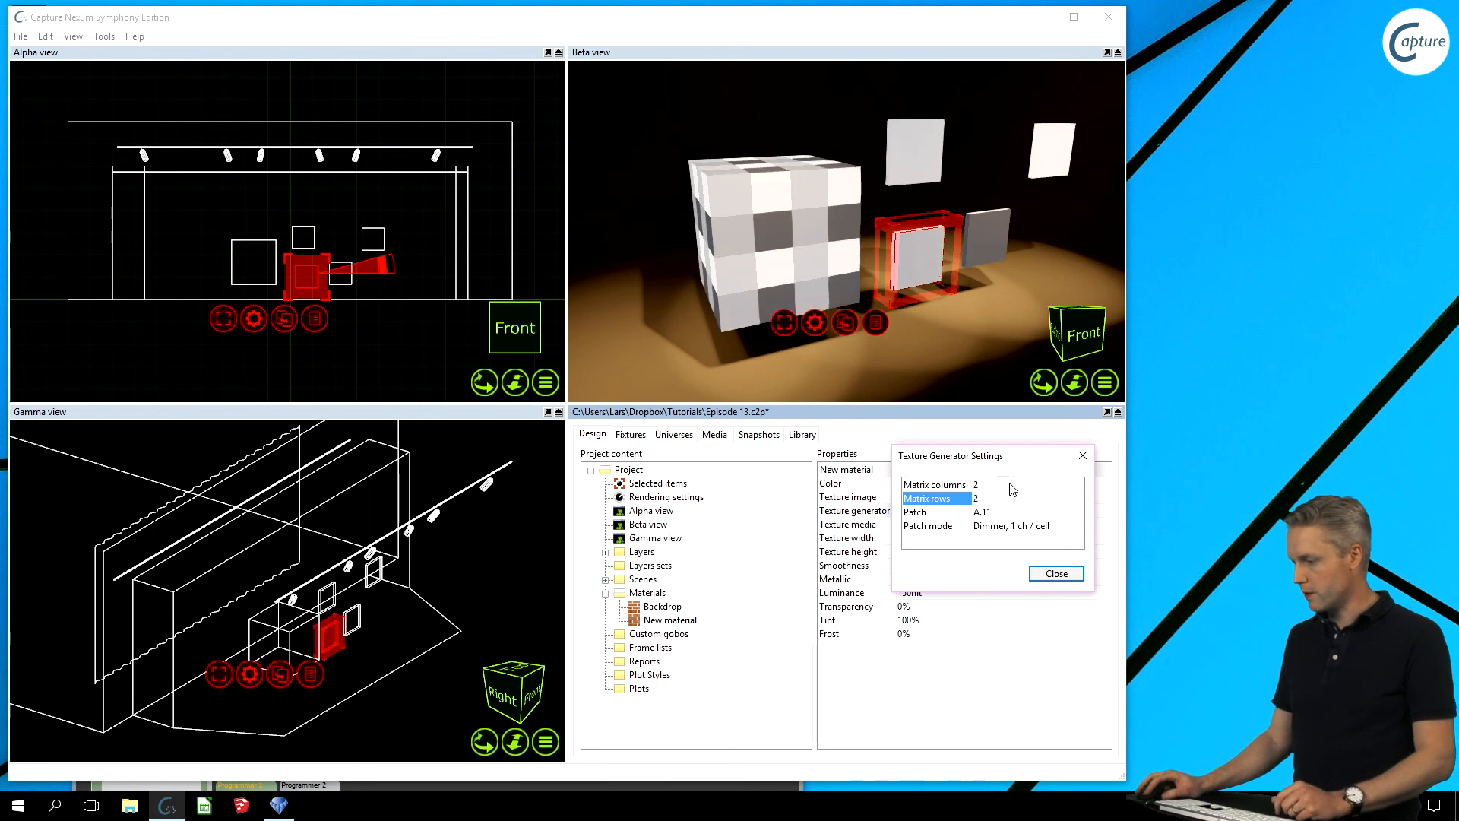
{"action": "left_click", "coordinate": [1013, 527]}
{"action": "left_click", "coordinate": [1026, 553]}
{"action": "left_click", "coordinate": [1055, 573]}
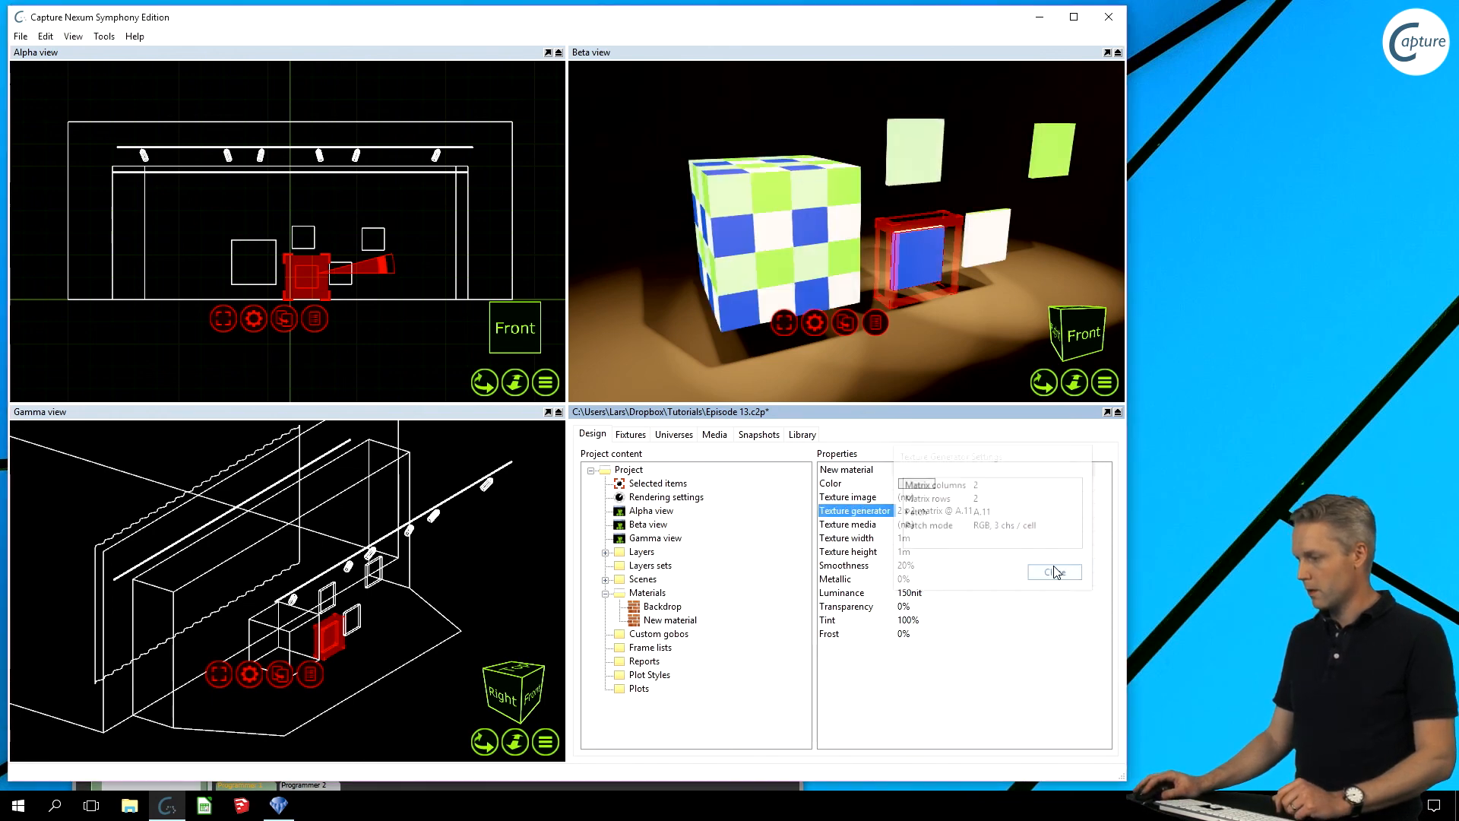
{"action": "left_click", "coordinate": [1075, 213]}
{"action": "middle_click_drag", "start_coordinate": [1060, 230], "coordinate": [942, 236]}
{"action": "left_click", "coordinate": [805, 218]}
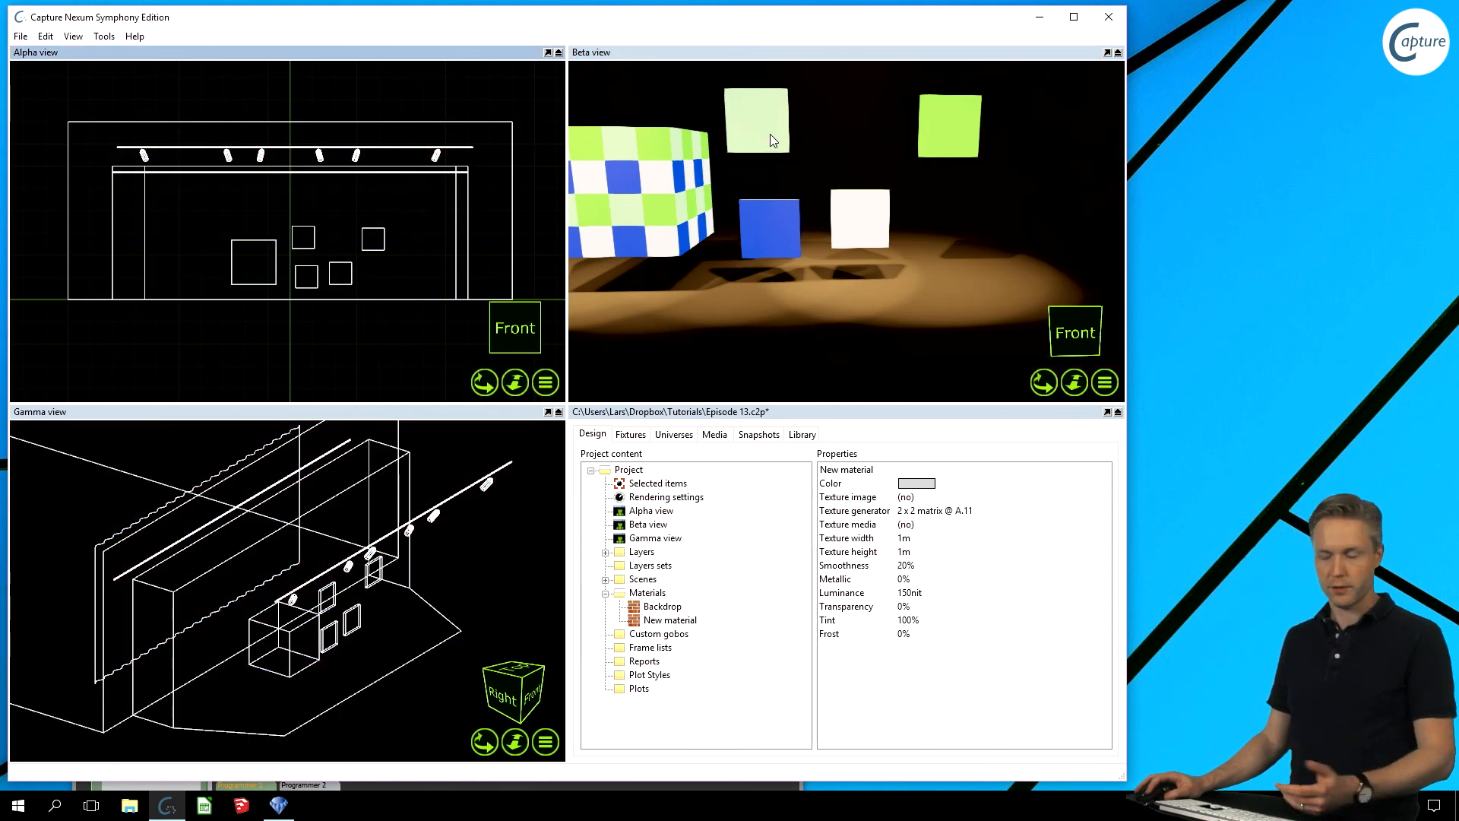